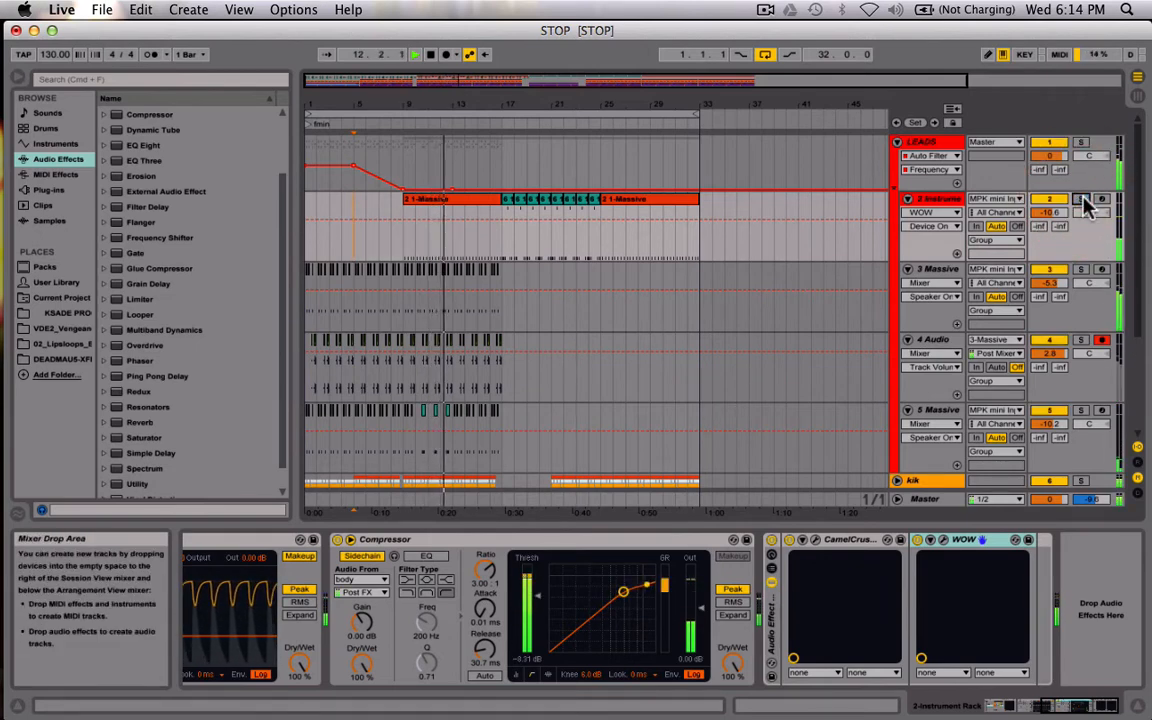
Toggle solo on instrument track 2 during playback to compare it with the full mix, leave it soloed and stop playback.
click(1082, 200)
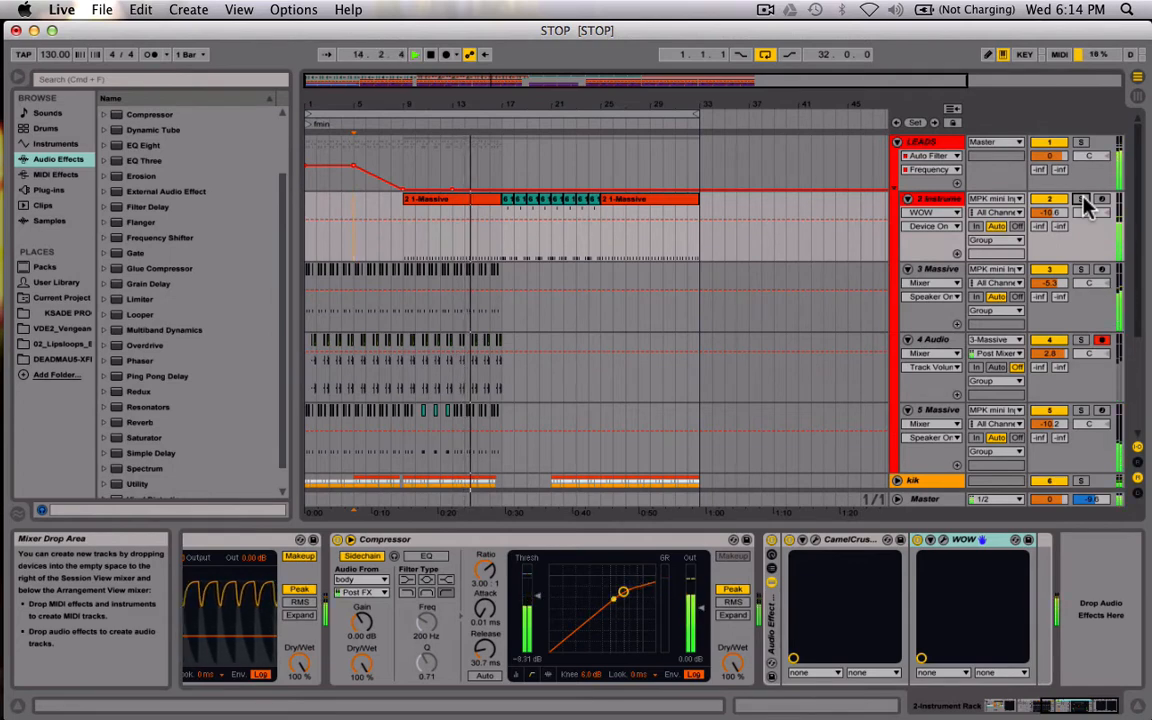
click(1081, 199)
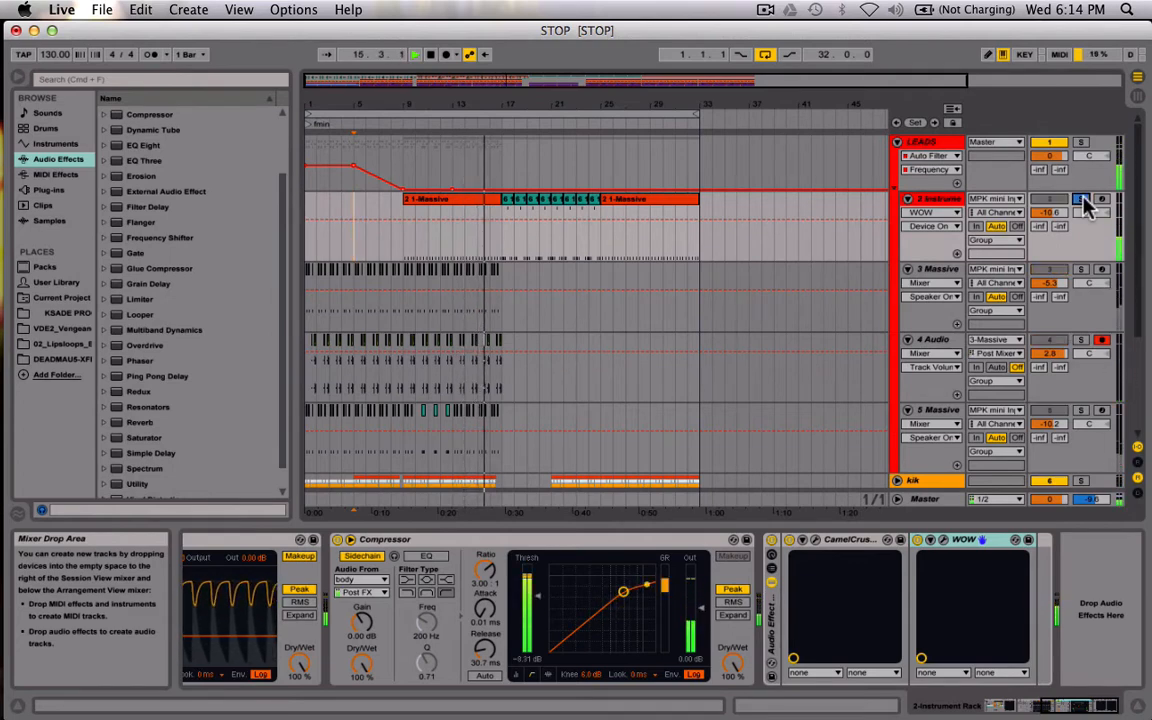
click(1082, 200)
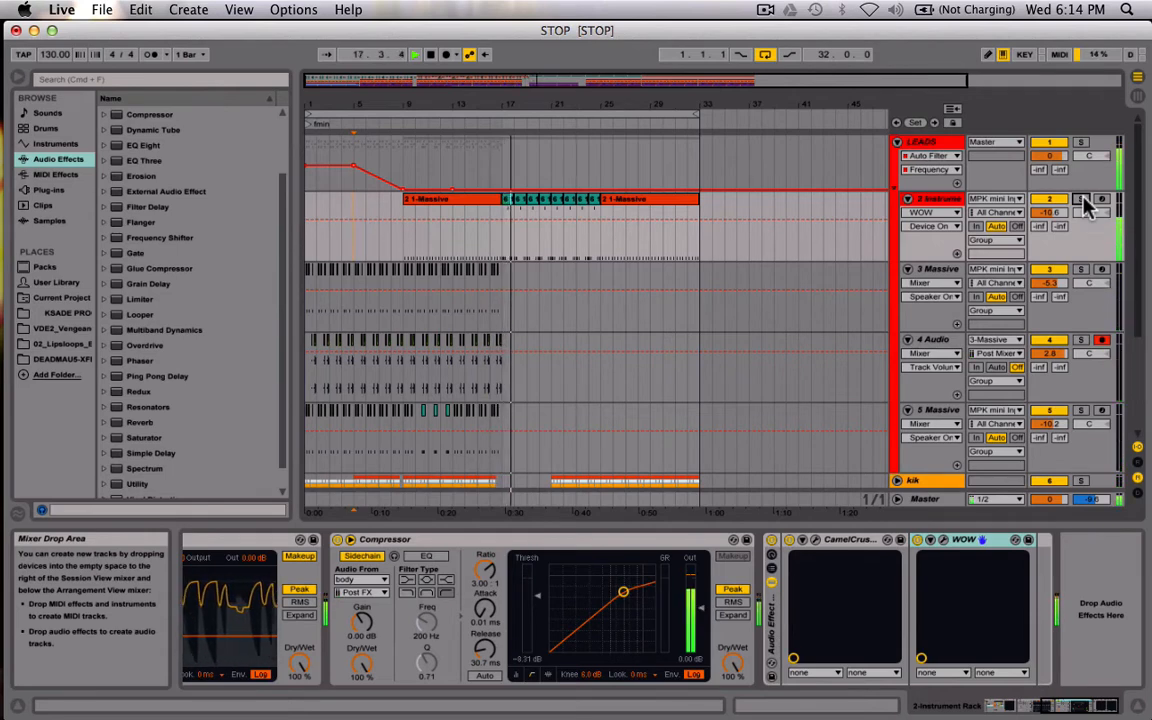
click(1081, 199)
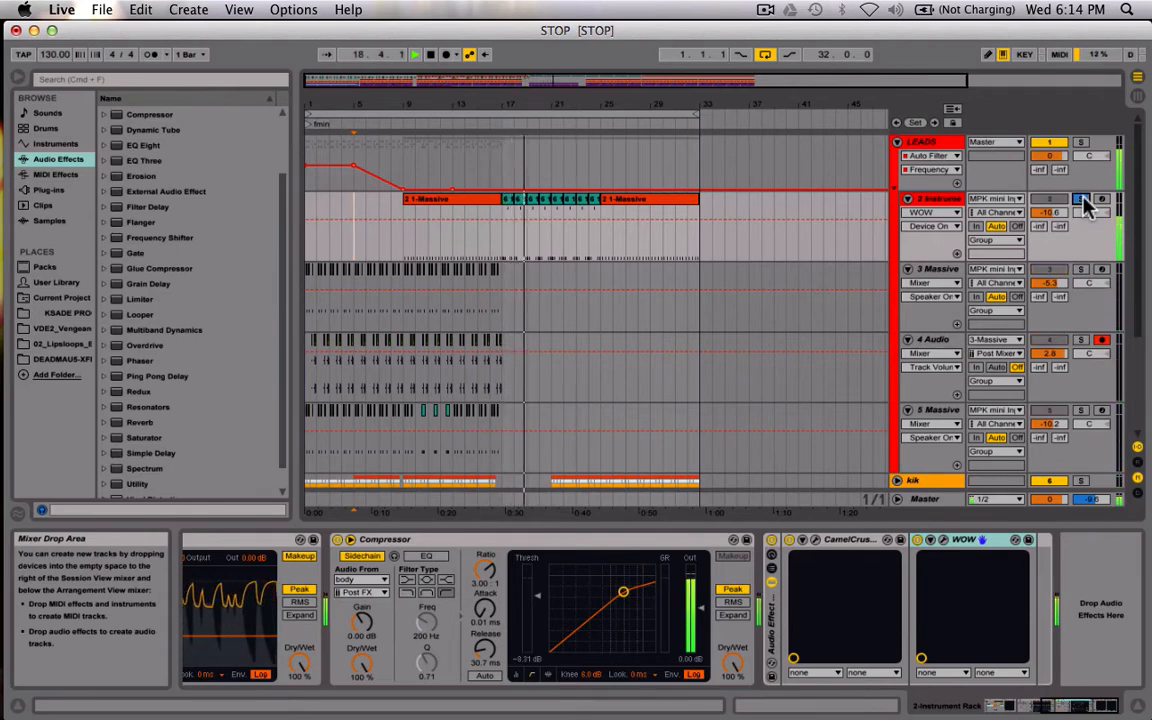
key(space)
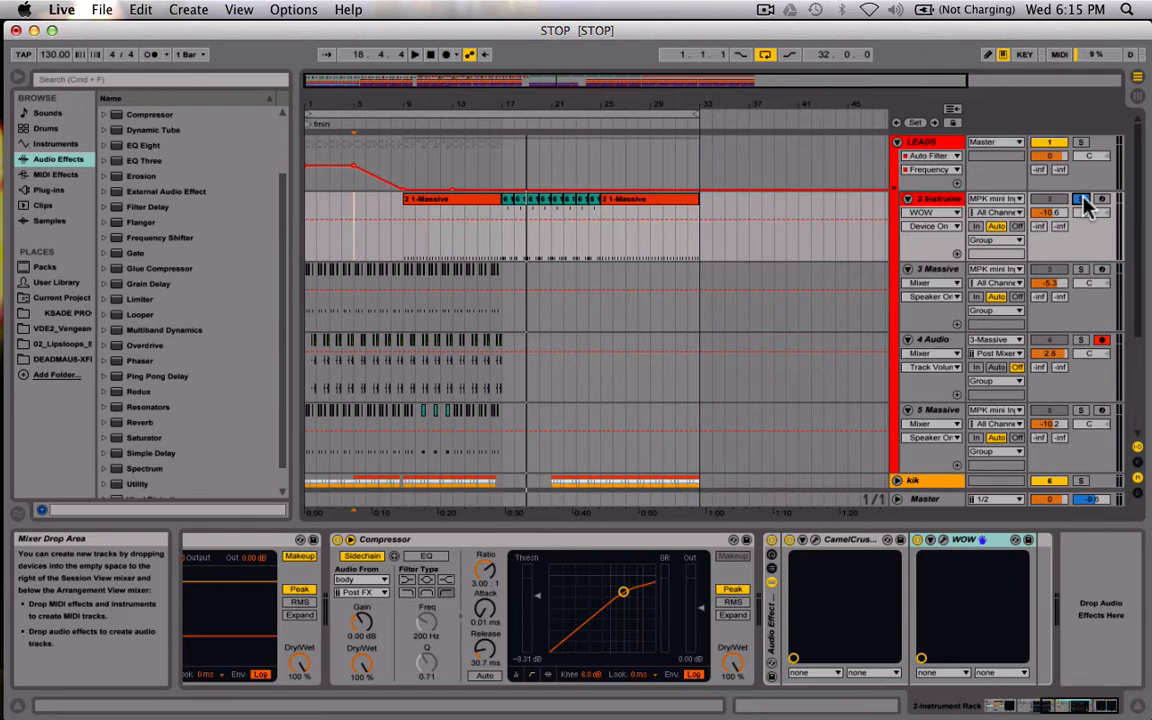
Examine track 2's device chain, from the Instrument Rack with its three Massive chains through the compressors to the Audio Effect Rack.
click(932, 198)
scroll(543, 560, left, 10)
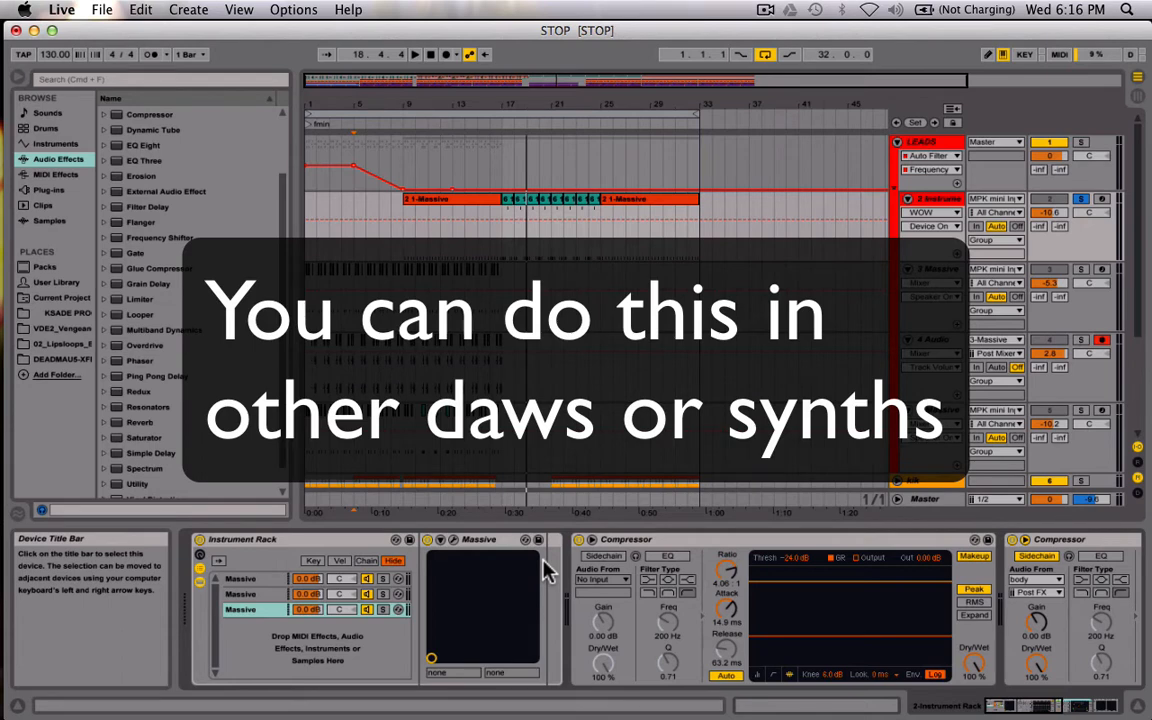
click(527, 545)
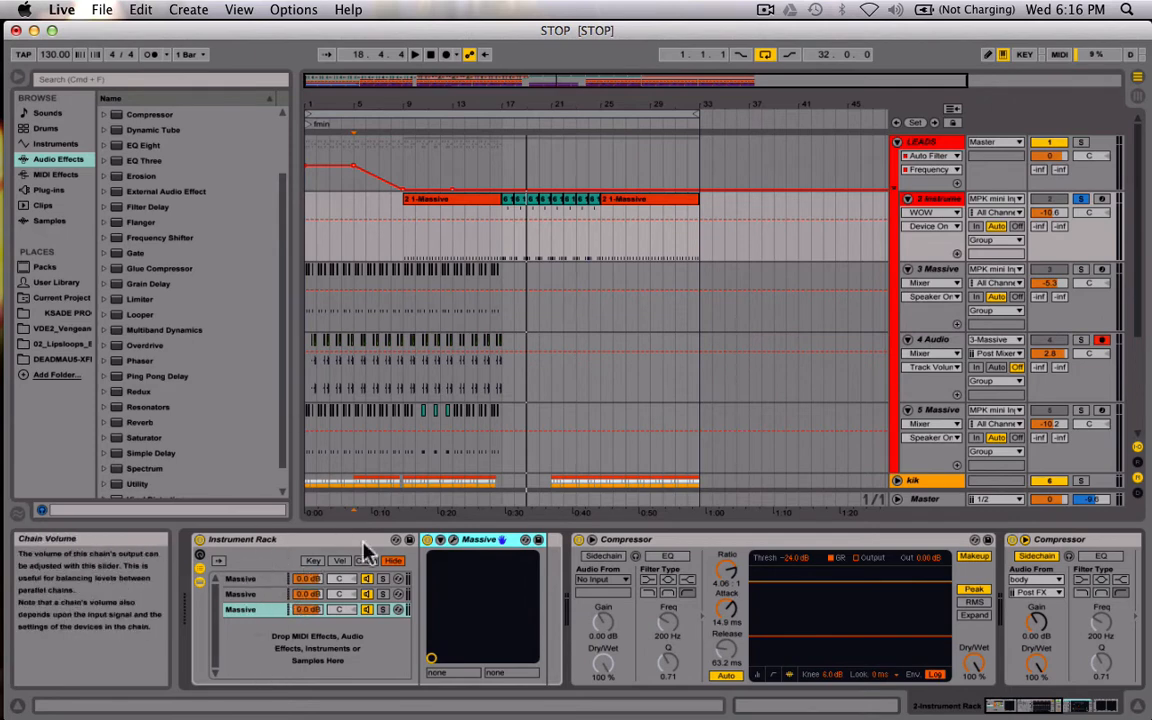
scroll(397, 643, right, 4)
scroll(397, 643, left, 4)
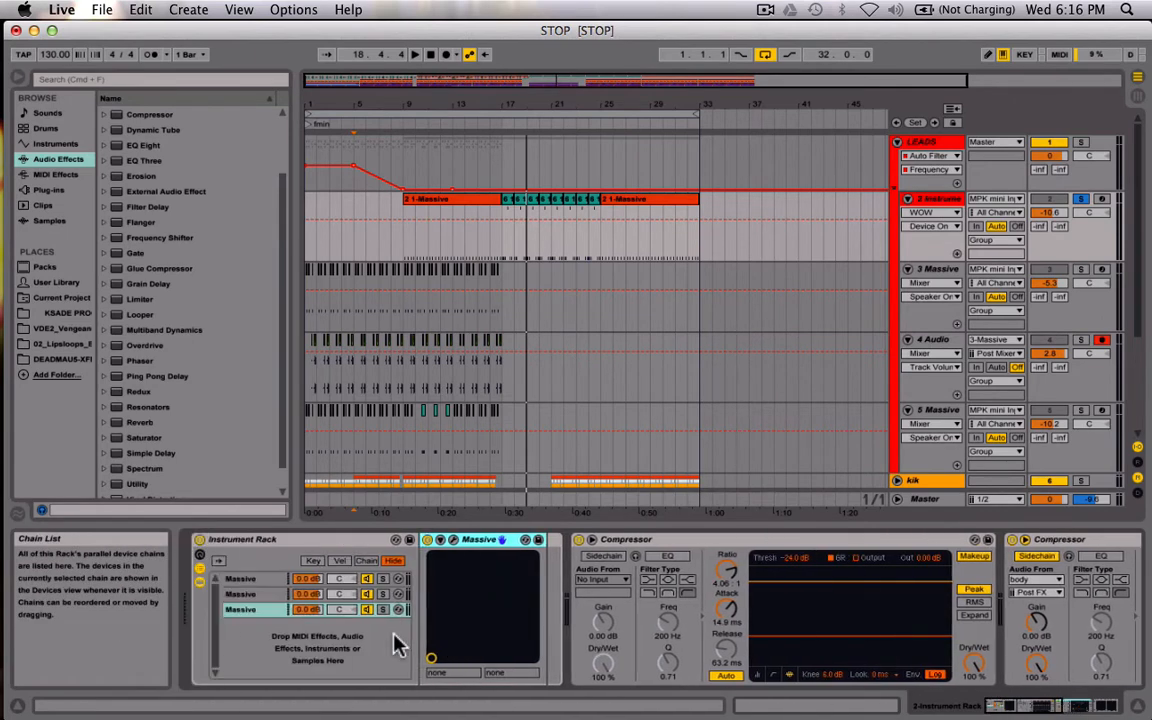
click(926, 199)
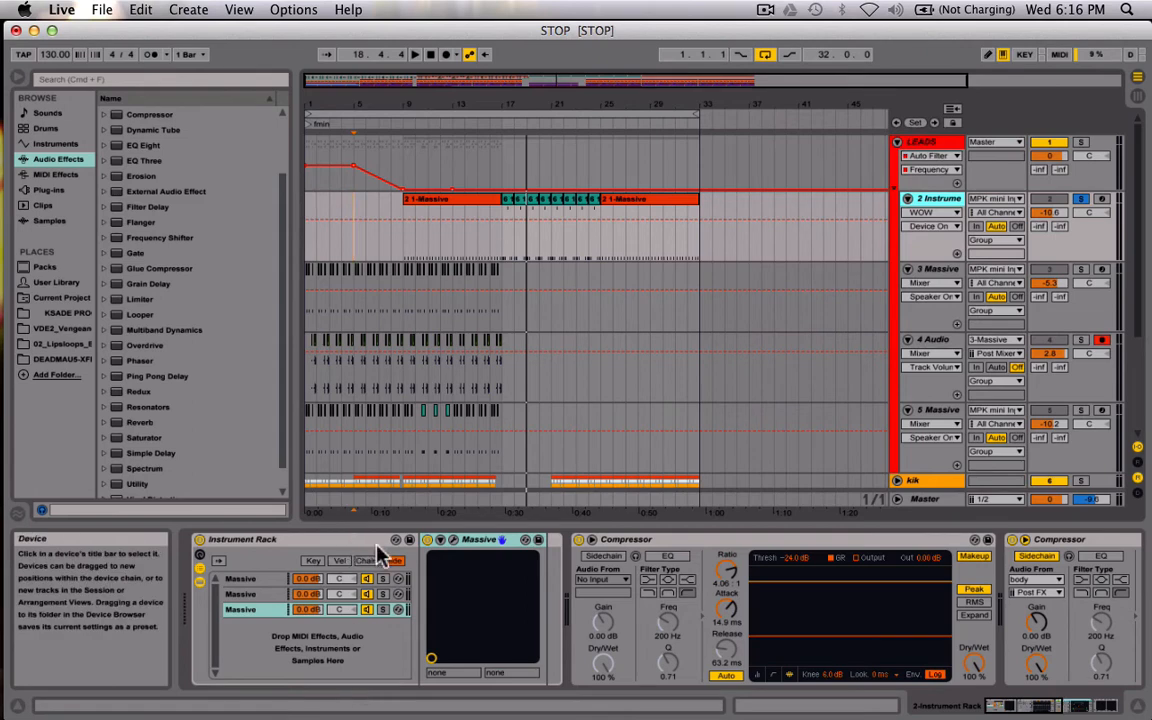
click(484, 541)
scroll(484, 548, right, 10)
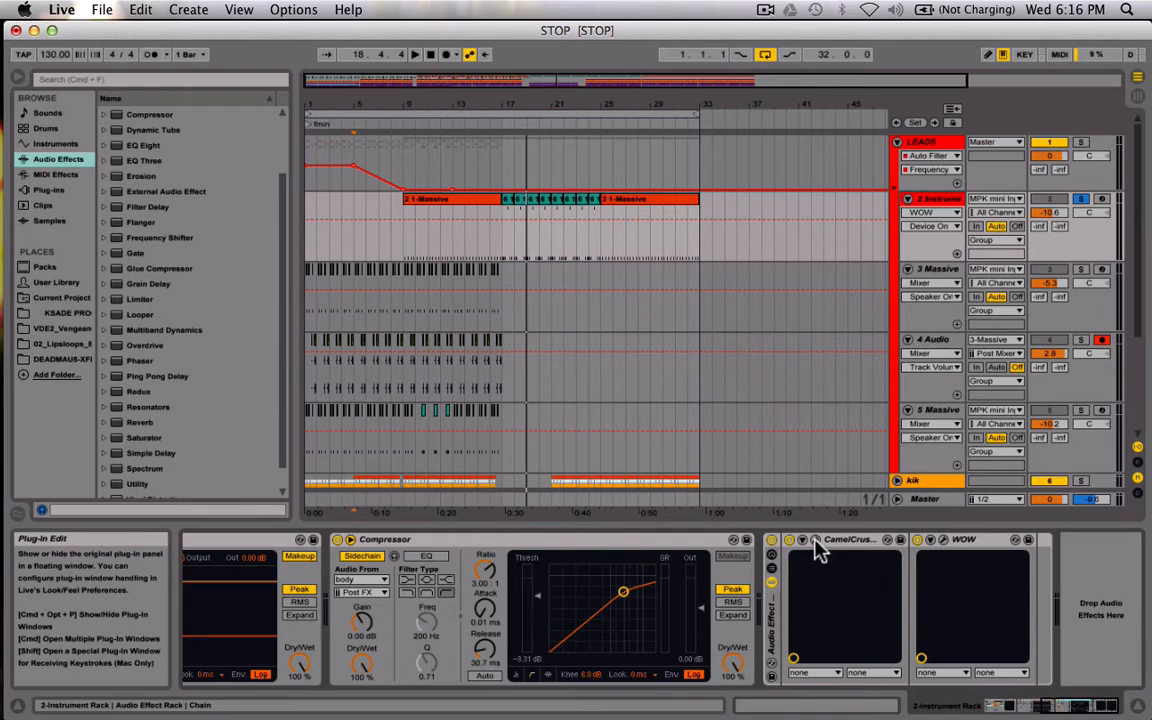
Inspect the CamelCrusher settings, close the plug-in window and switch off the Audio Effect Rack holding CamelCrusher and WOW.
click(815, 543)
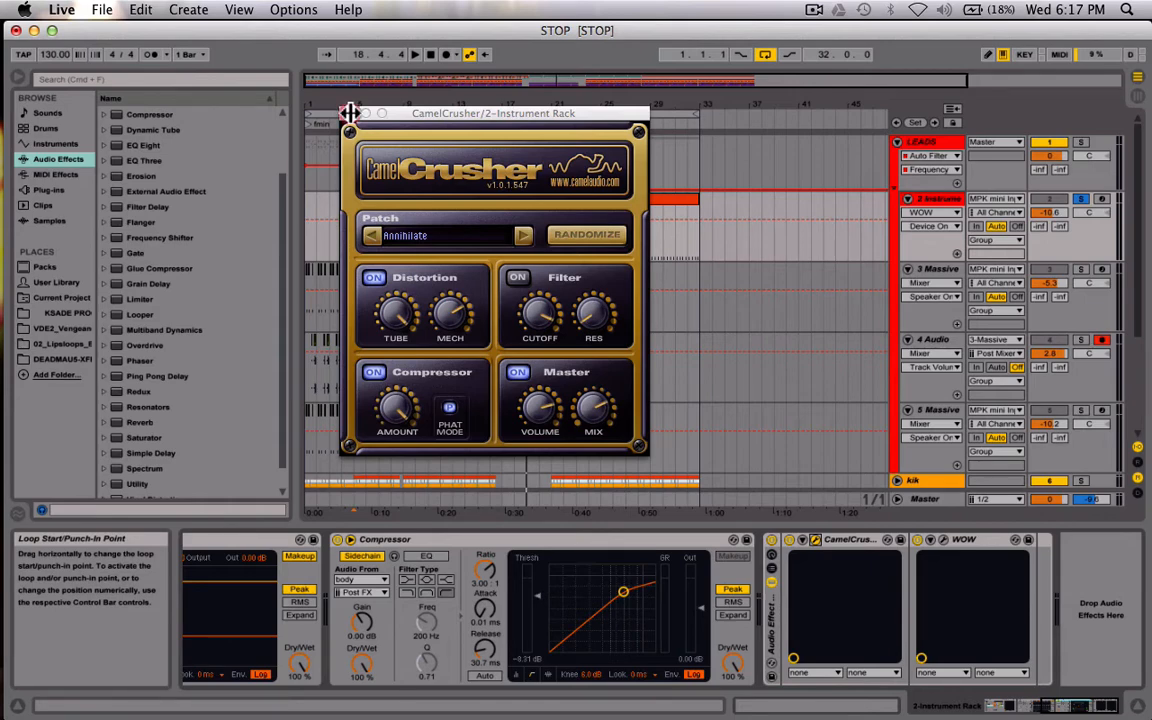
click(365, 113)
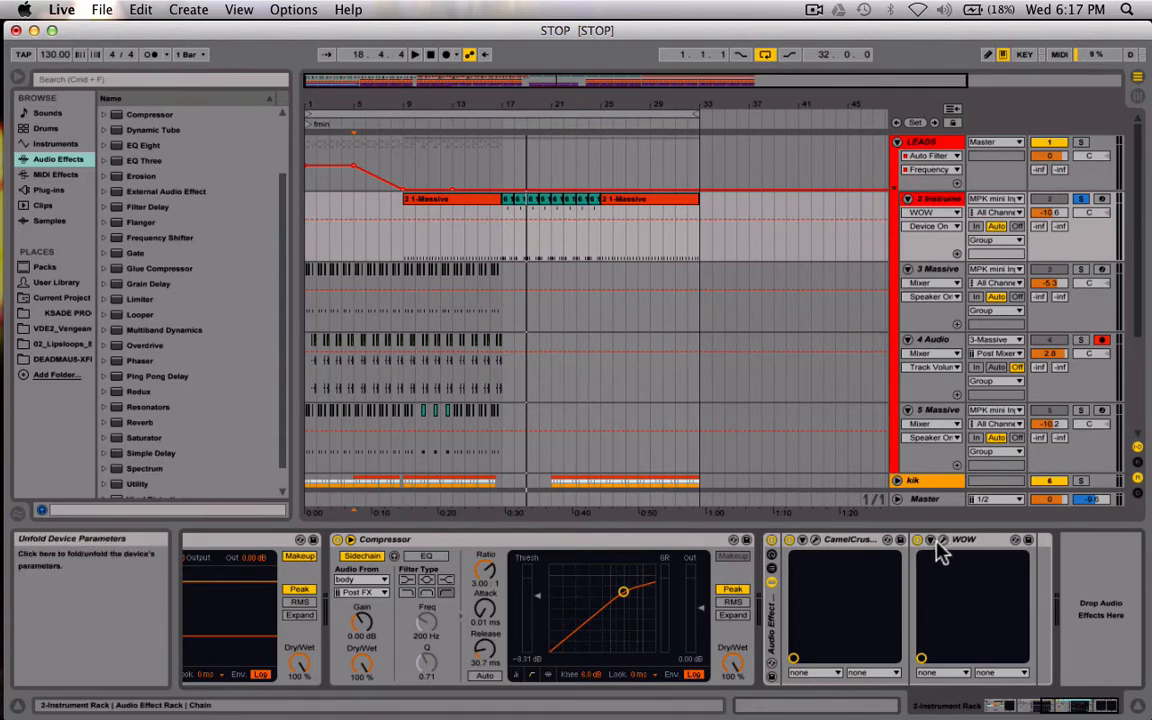
click(966, 546)
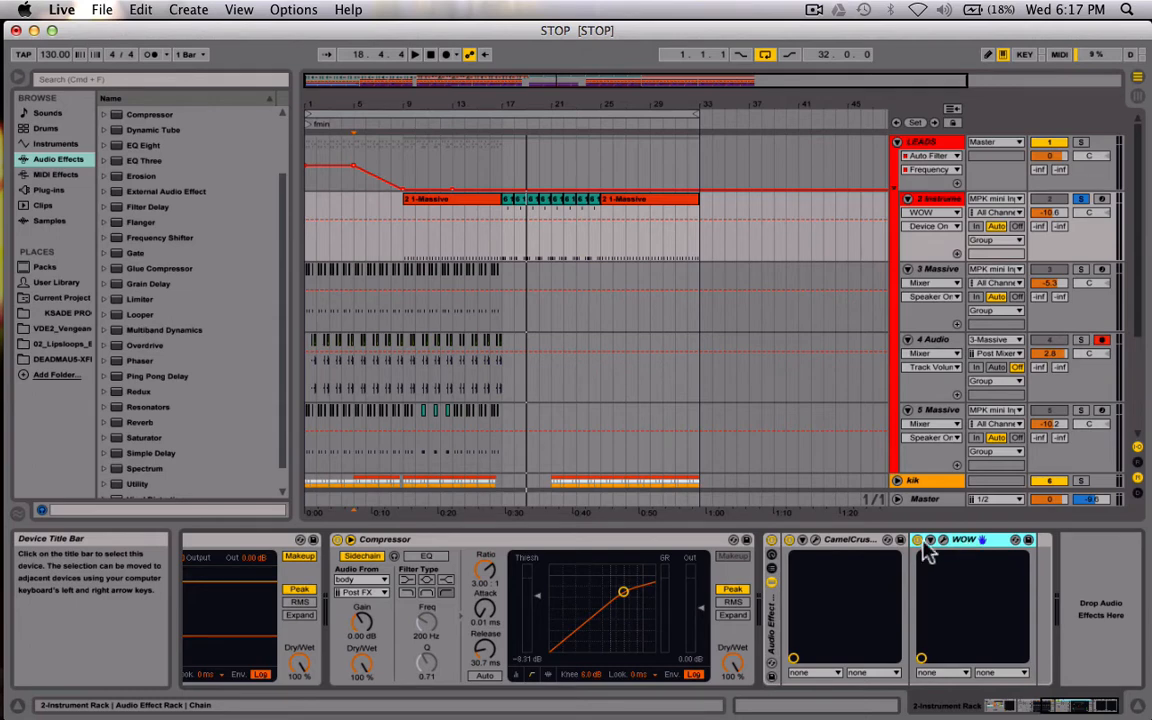
click(771, 541)
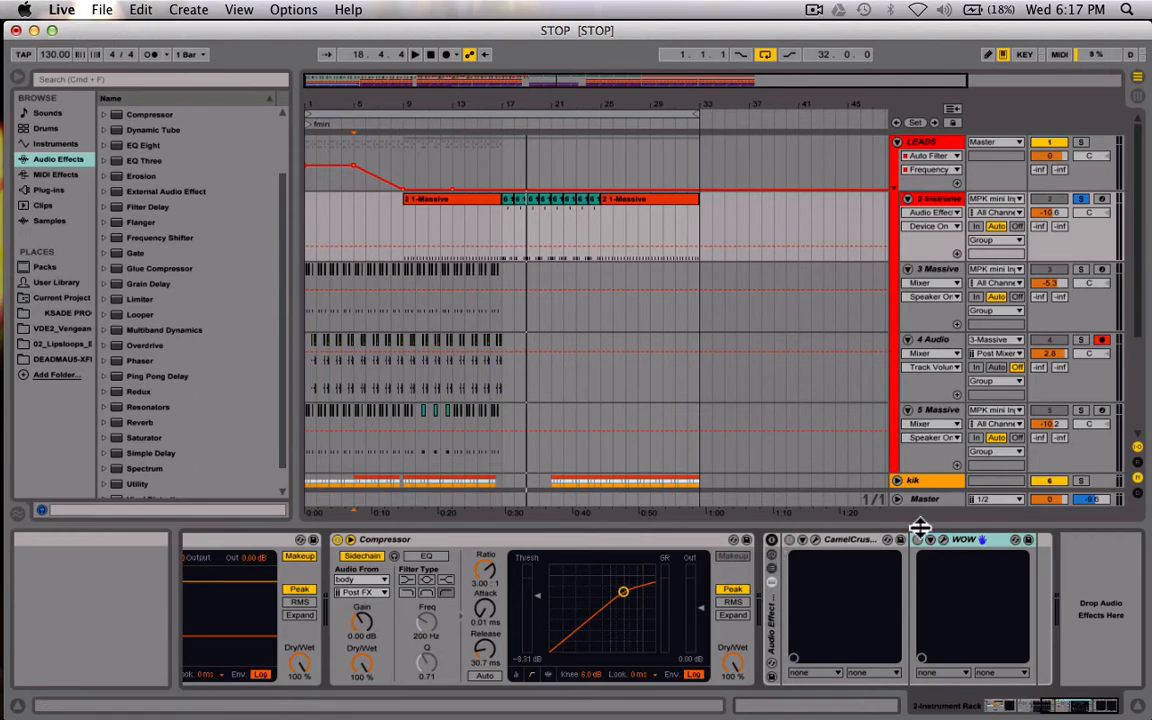
Examine the two Compressors on track 2, comparing the plain one with the one sidechained from body.
scroll(689, 630, left, 6)
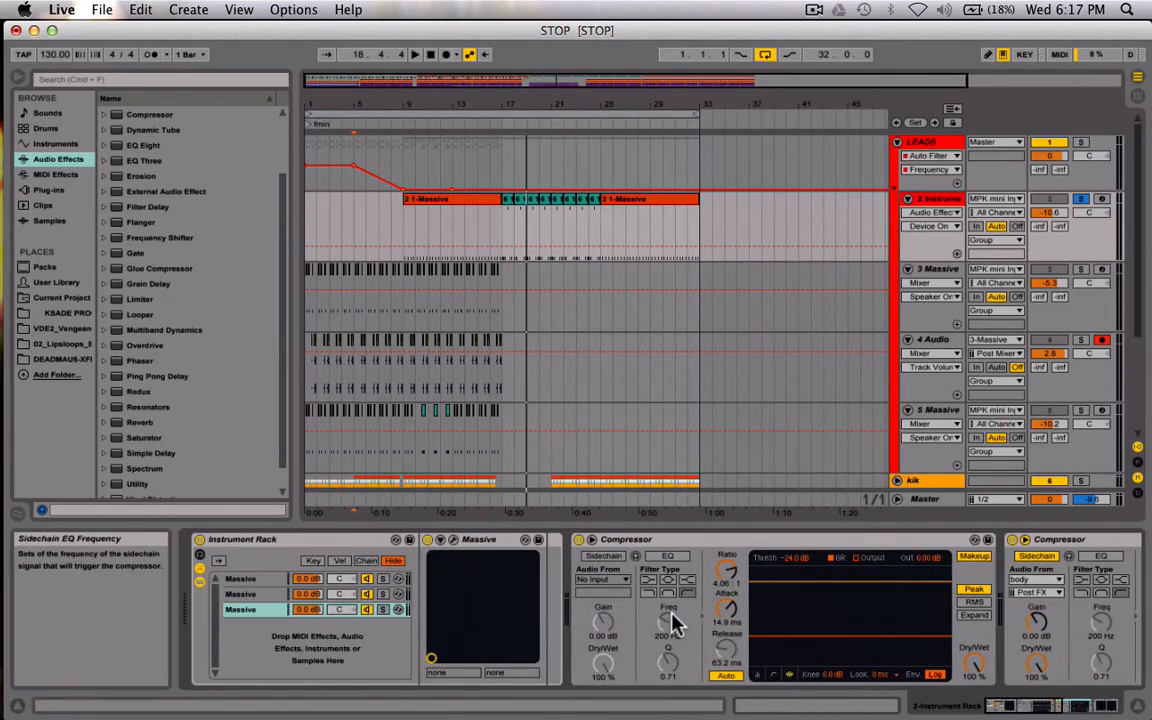
scroll(630, 553, right, 5)
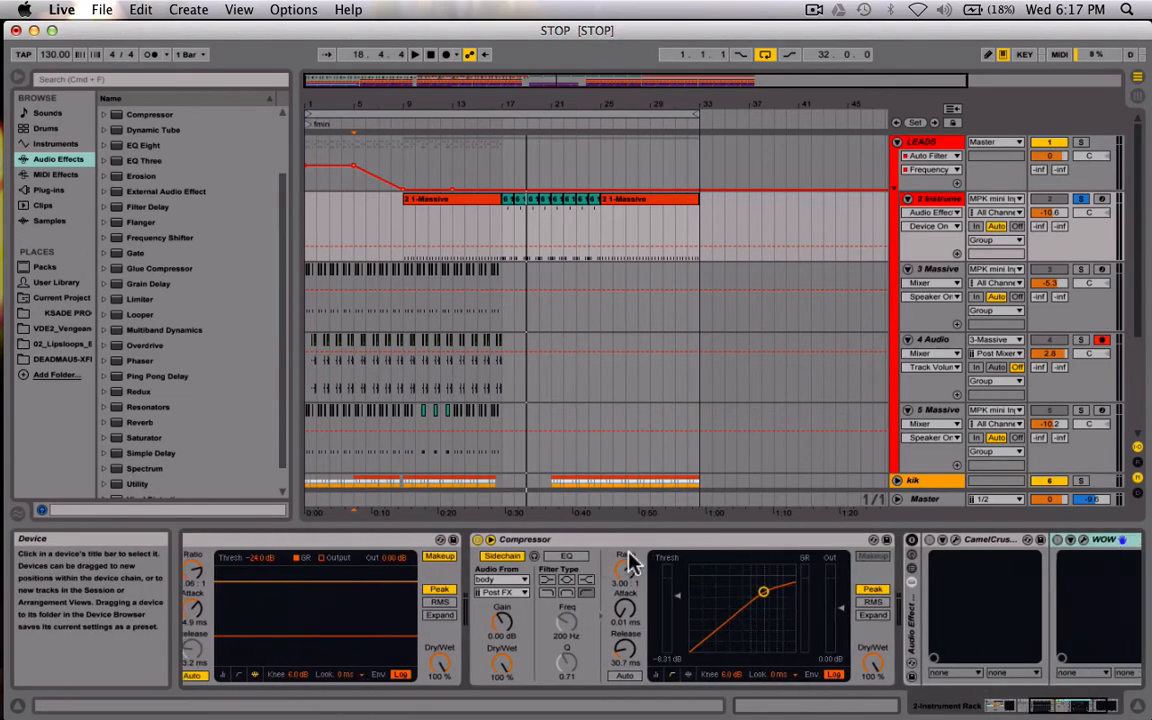
click(514, 541)
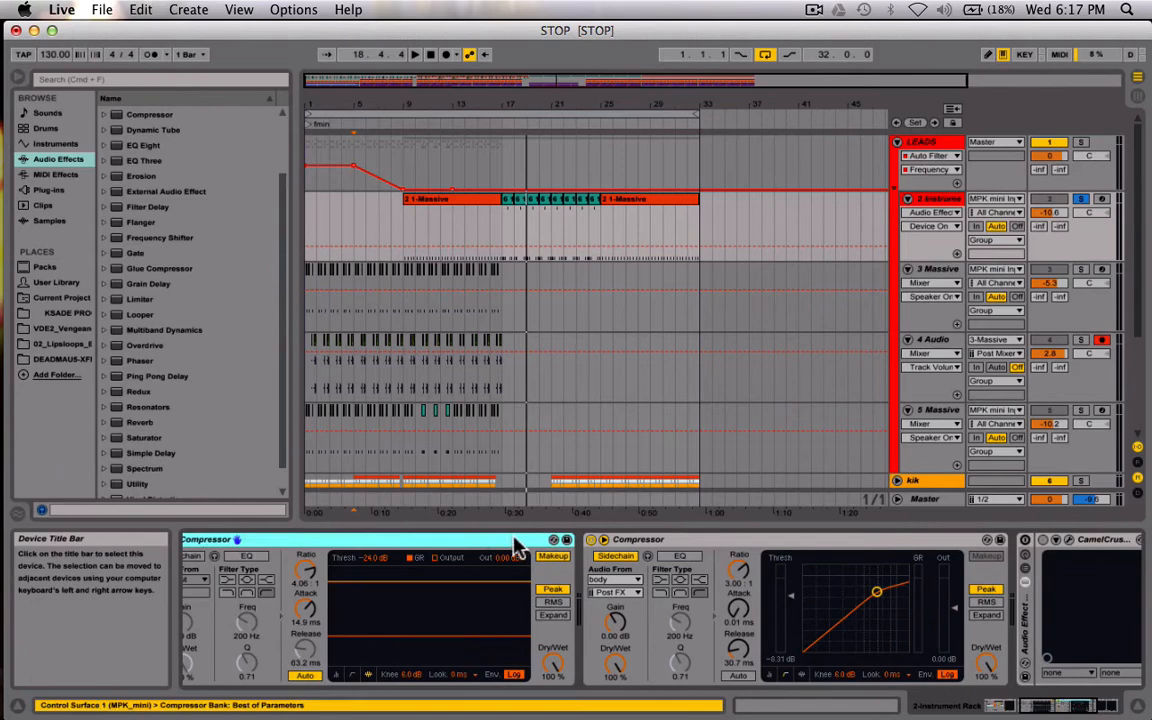
click(645, 541)
scroll(646, 546, left, 5)
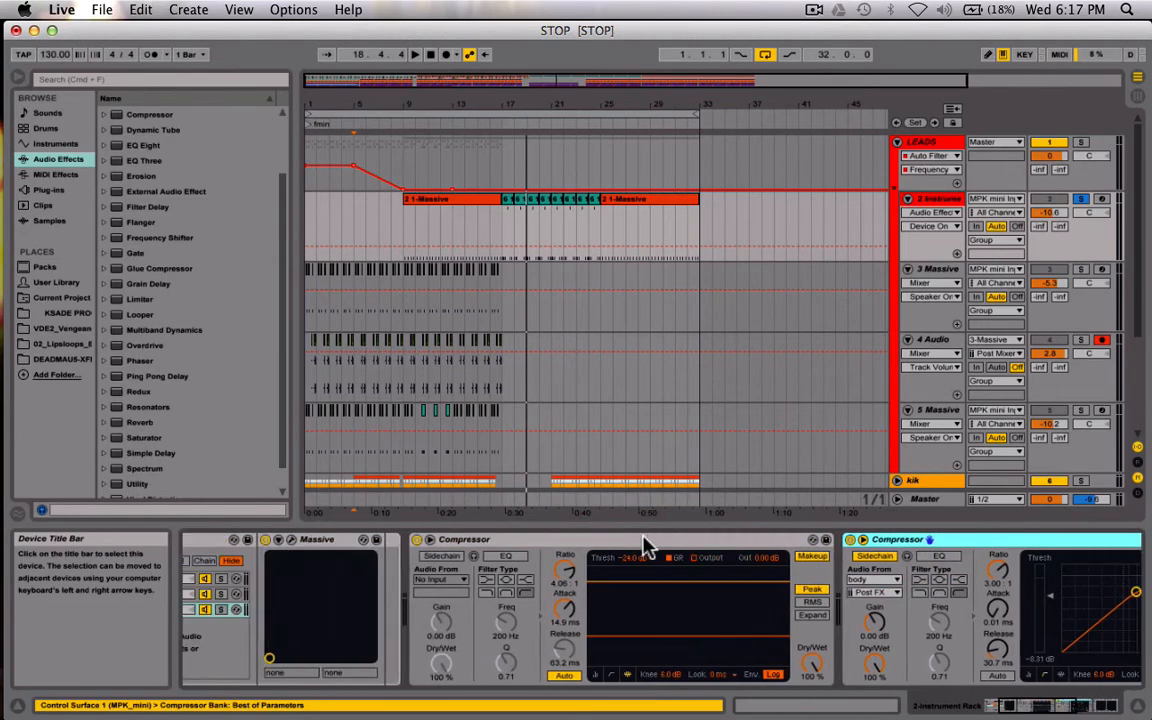
click(645, 541)
scroll(645, 545, right, 5)
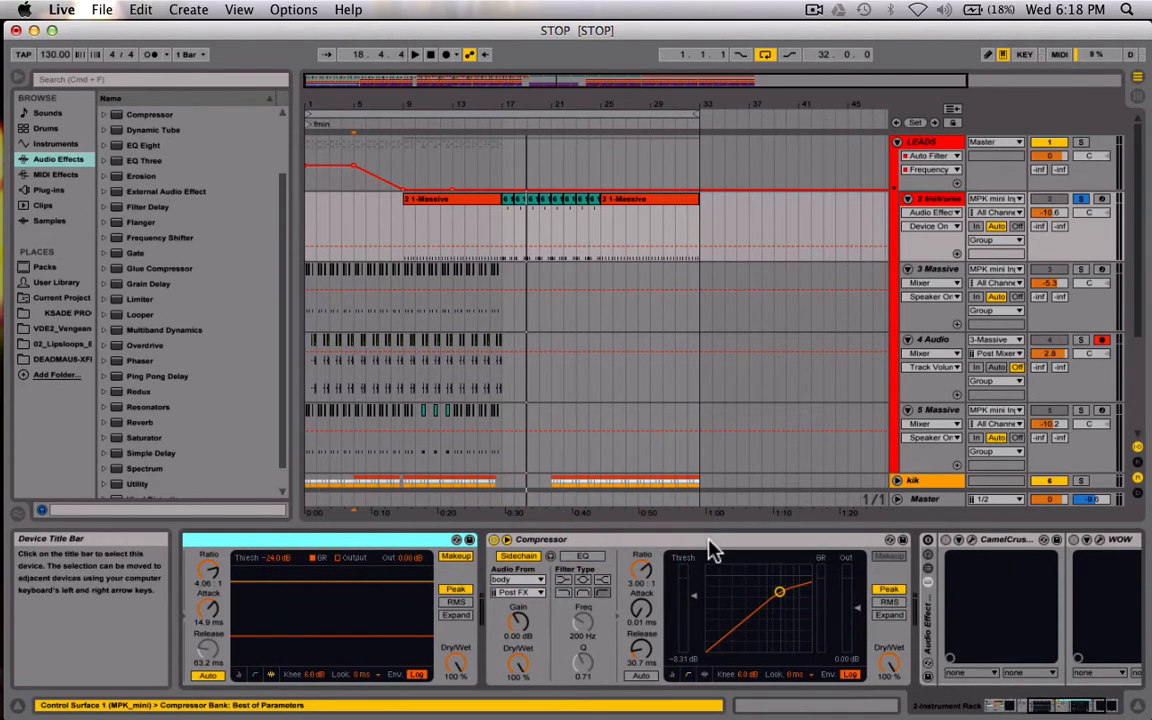
click(710, 541)
Open the Massive synth from the Instrument Rack's first chain and move its window clear of the chain list.
scroll(710, 545, left, 5)
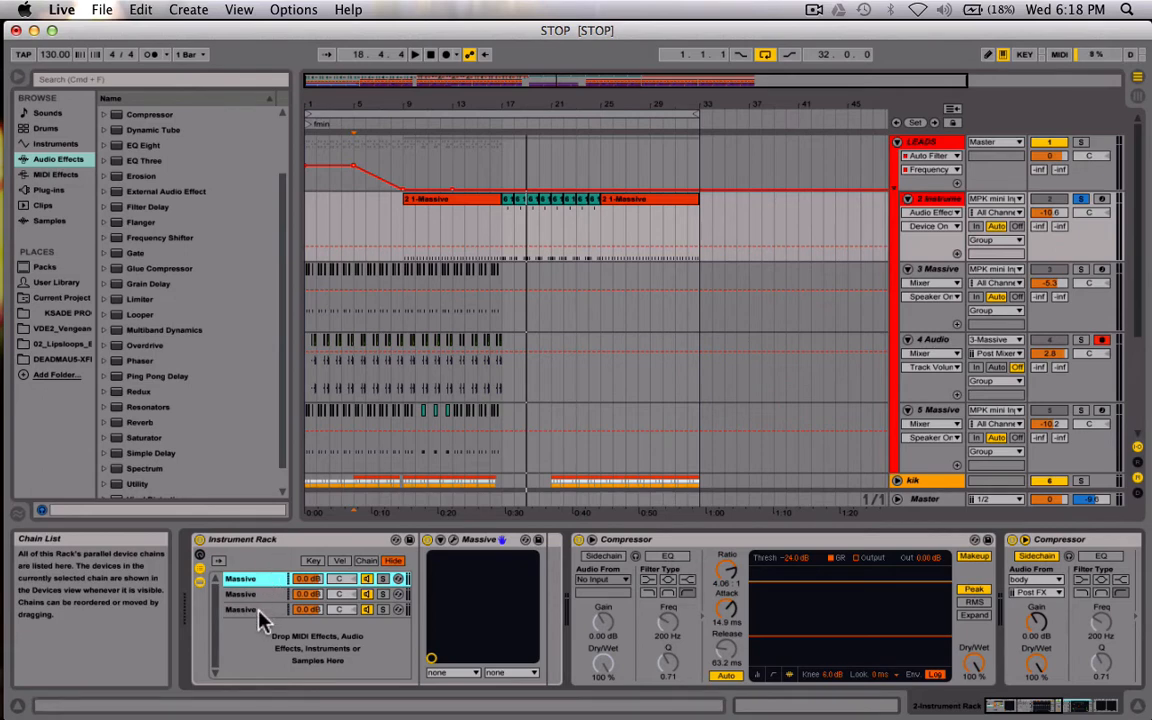
click(453, 543)
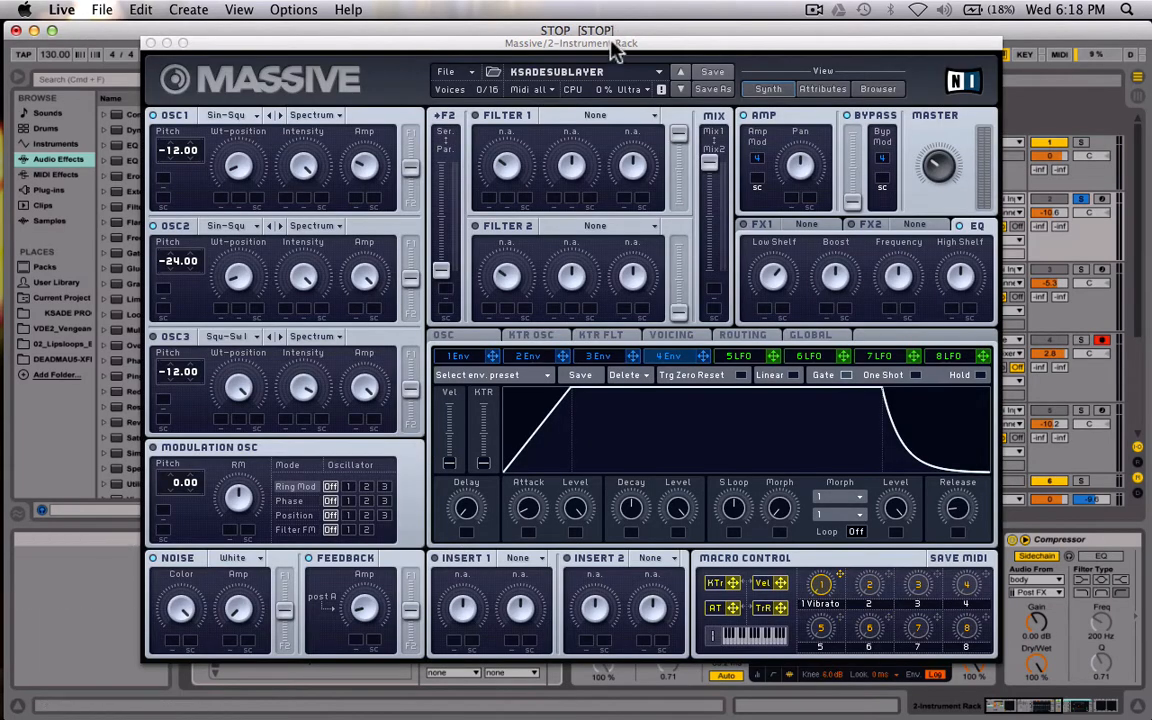
drag(617, 44, 615, 68)
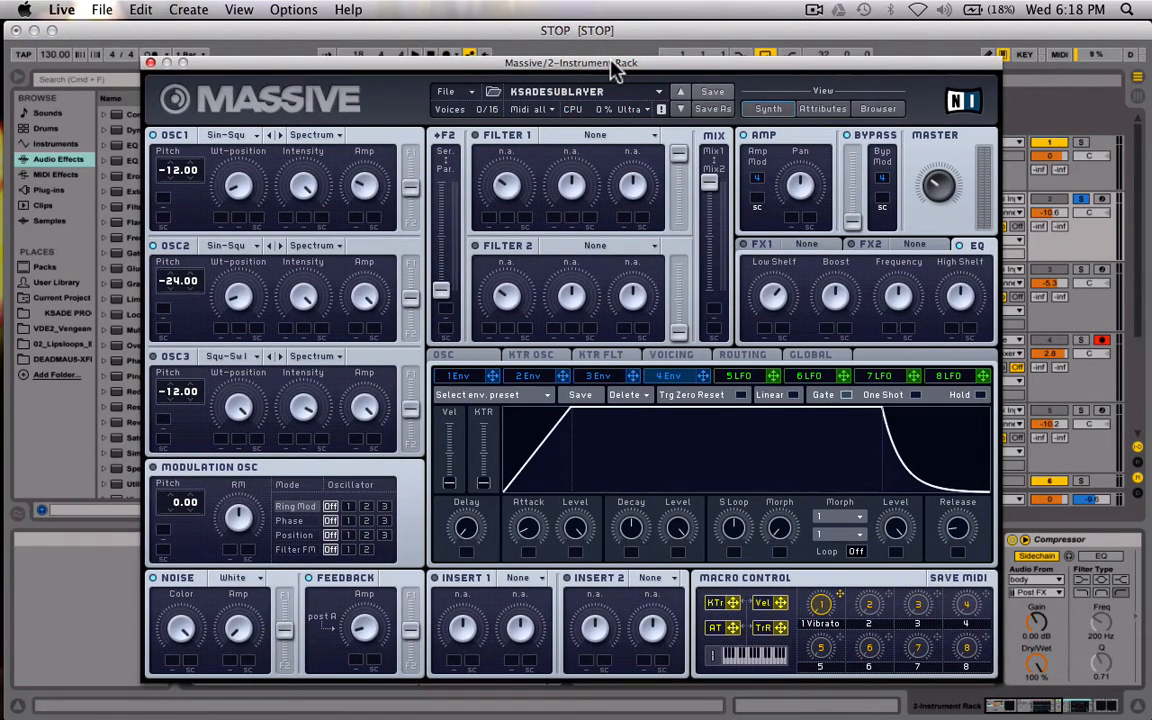
drag(617, 68, 1030, 126)
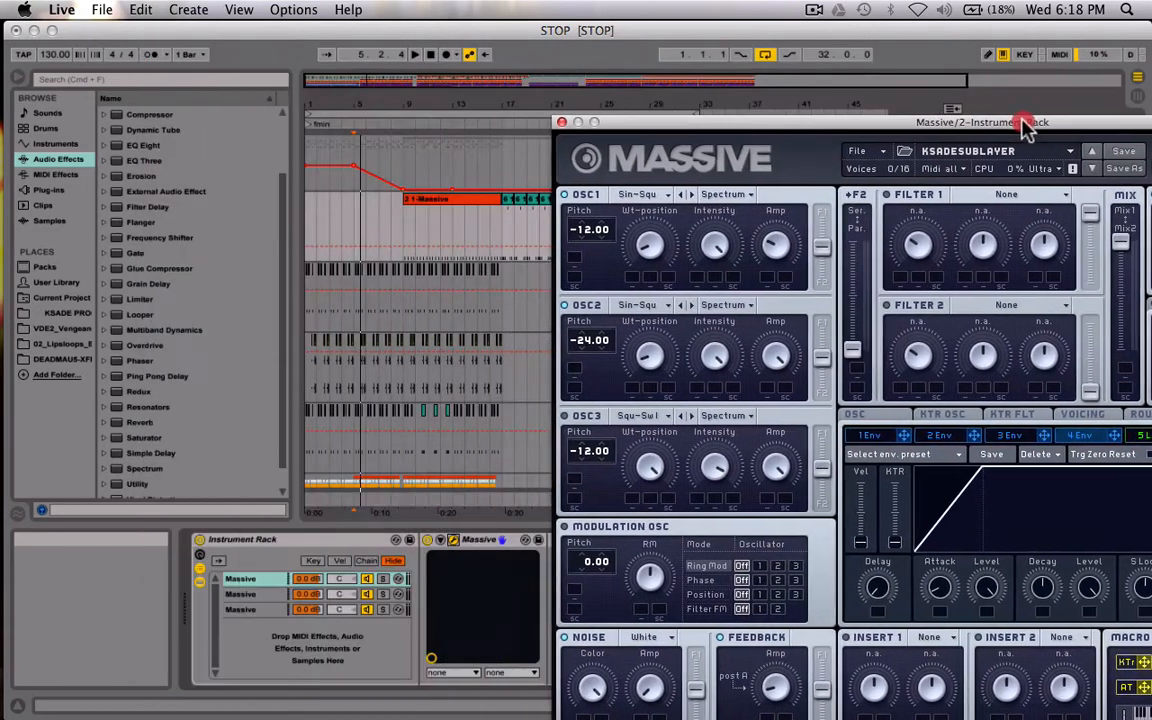
Solo the first Massive chain in the Instrument Rack and play the arrangement from bar 17.
click(382, 579)
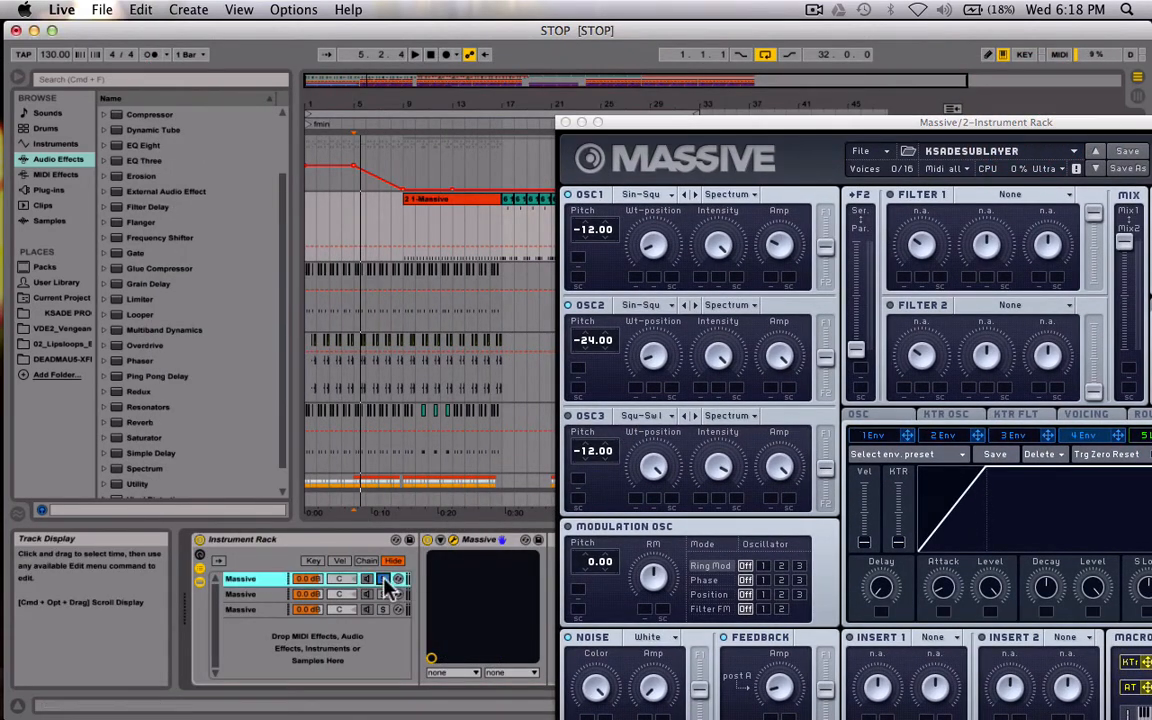
click(499, 236)
key(space)
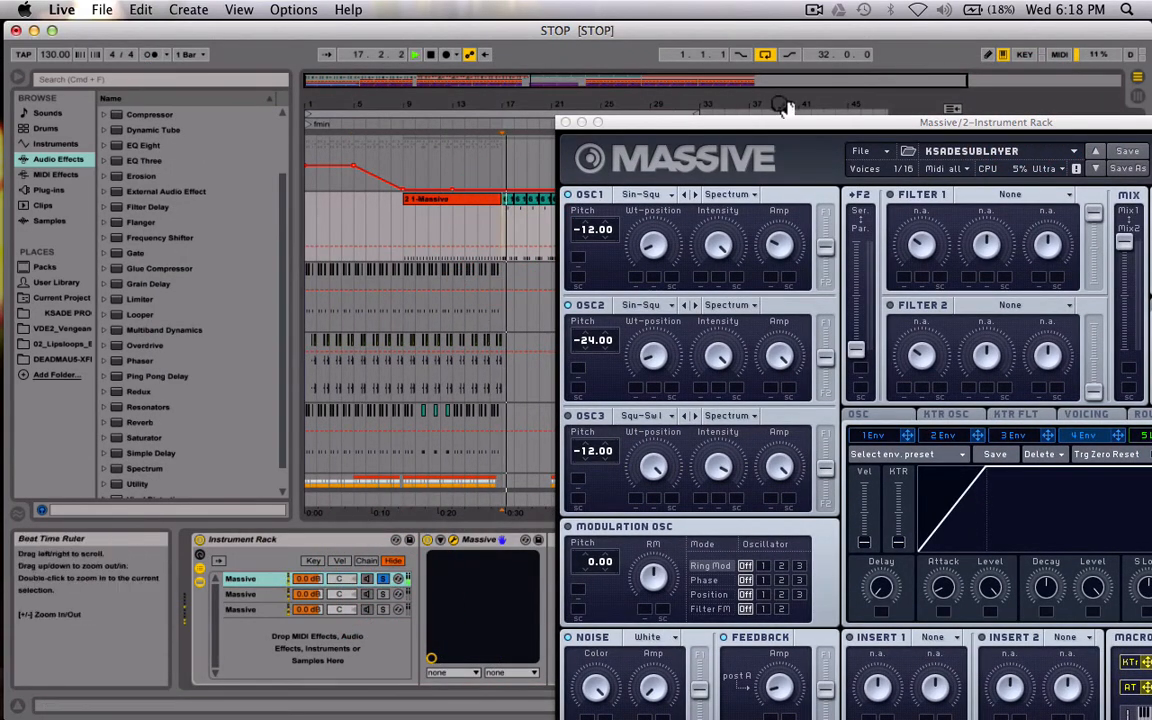
Move the Massive window back so that the whole synth interface is in view.
mouse_move(728, 126)
mouse_down()
mouse_move(510, 128)
mouse_move(339, 62)
mouse_up()
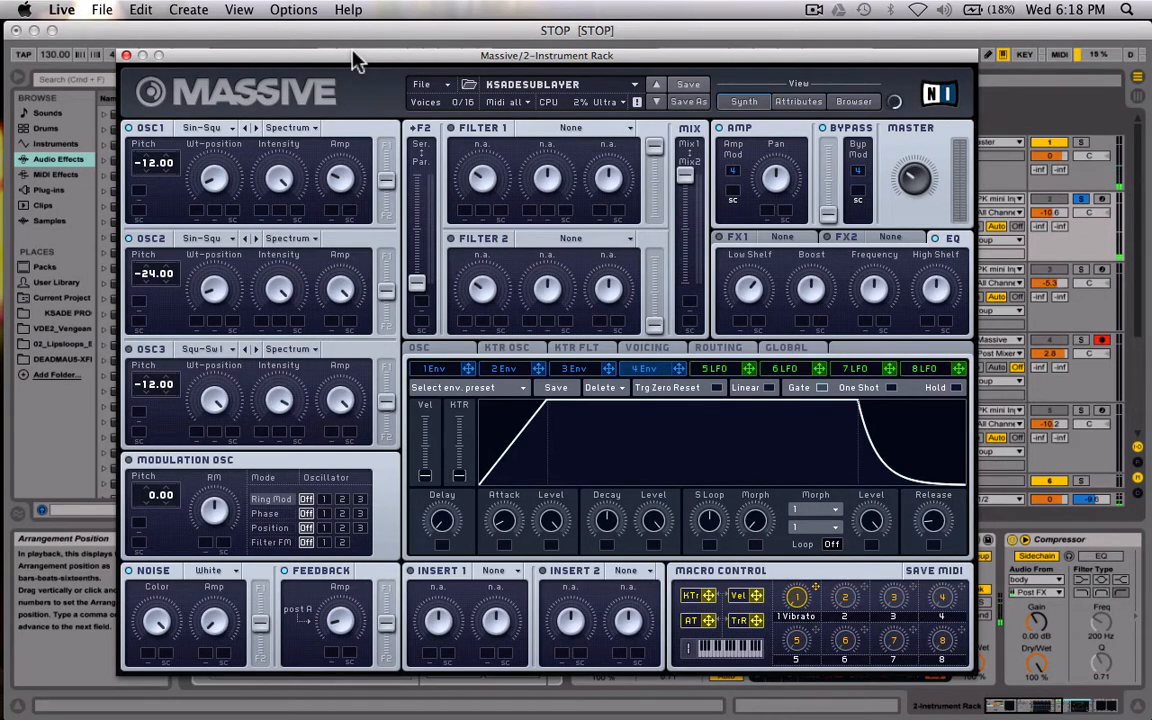
drag(352, 56, 362, 84)
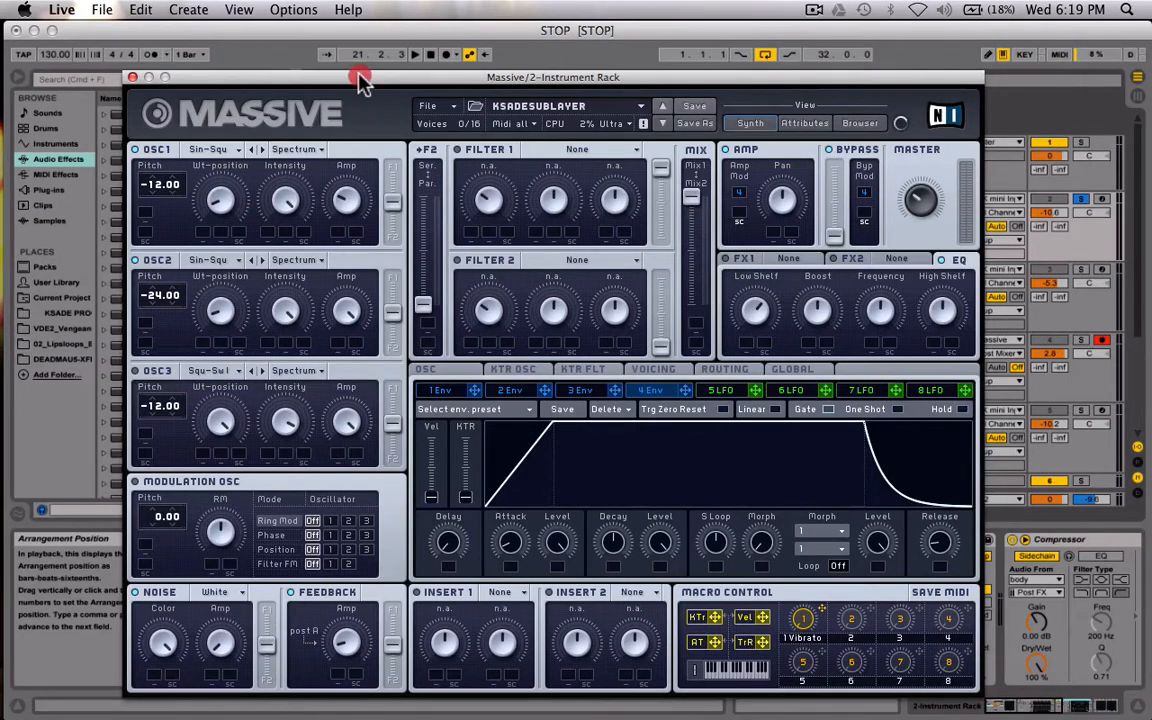
drag(359, 76, 358, 75)
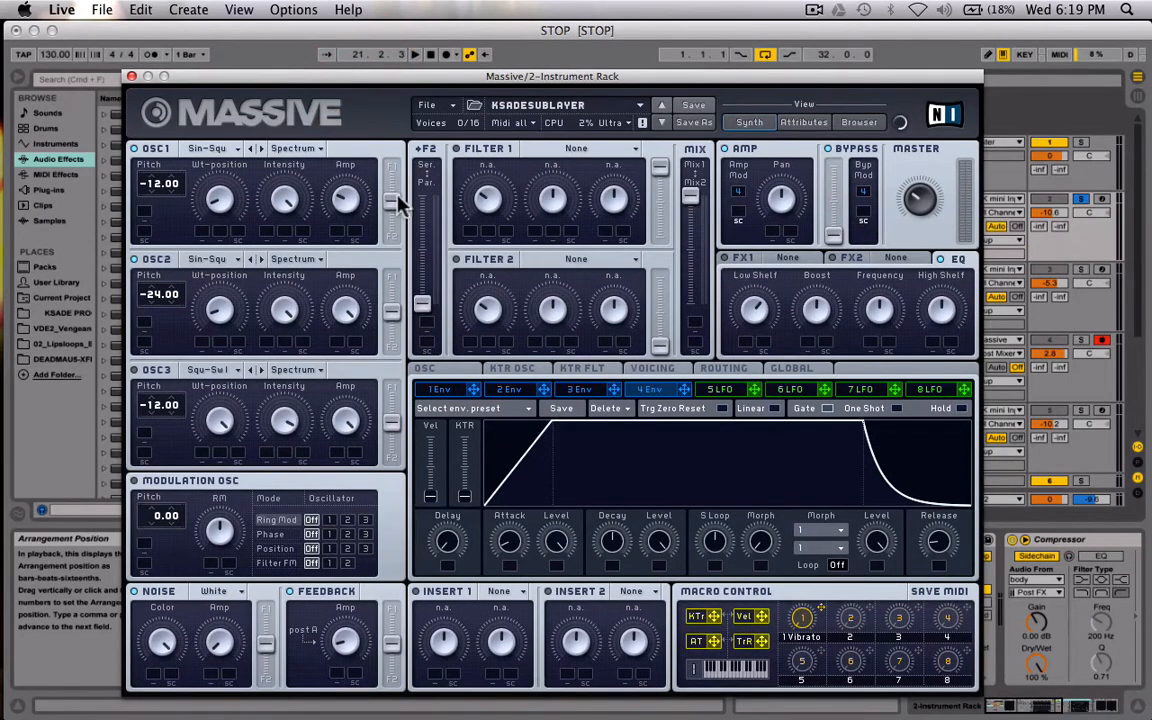
drag(435, 72, 458, 57)
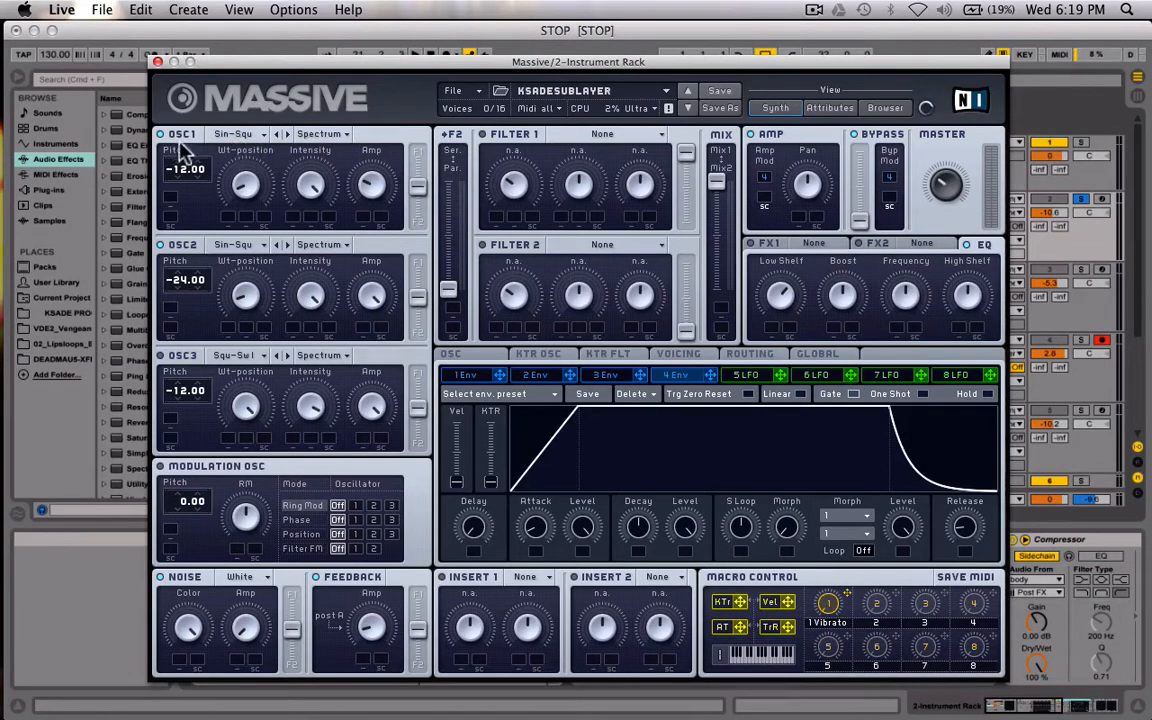
Choose the Sin-Square wavetable for OSC1 in Massive.
click(232, 134)
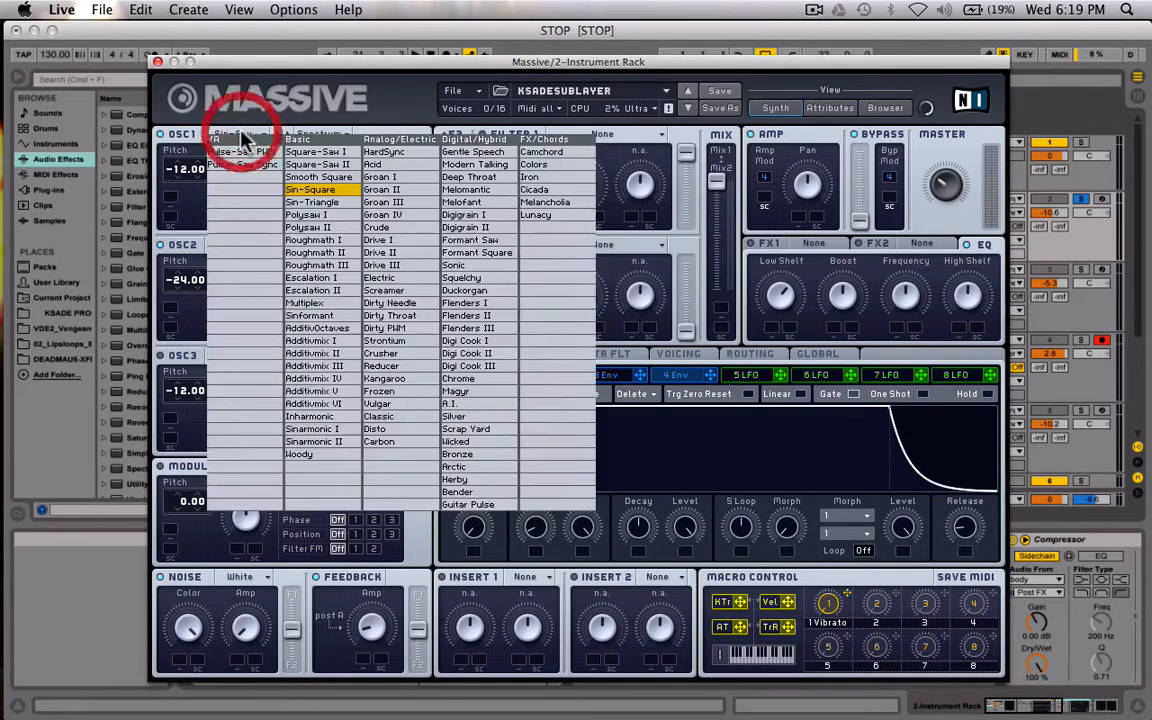
click(310, 190)
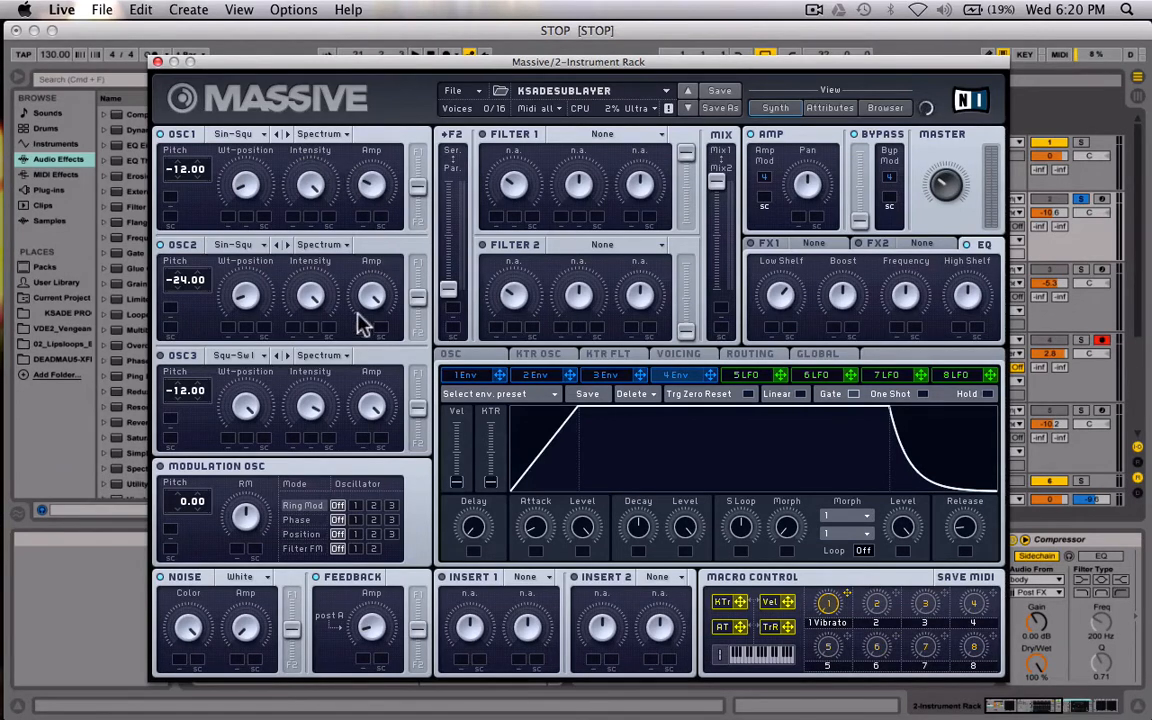
click(456, 92)
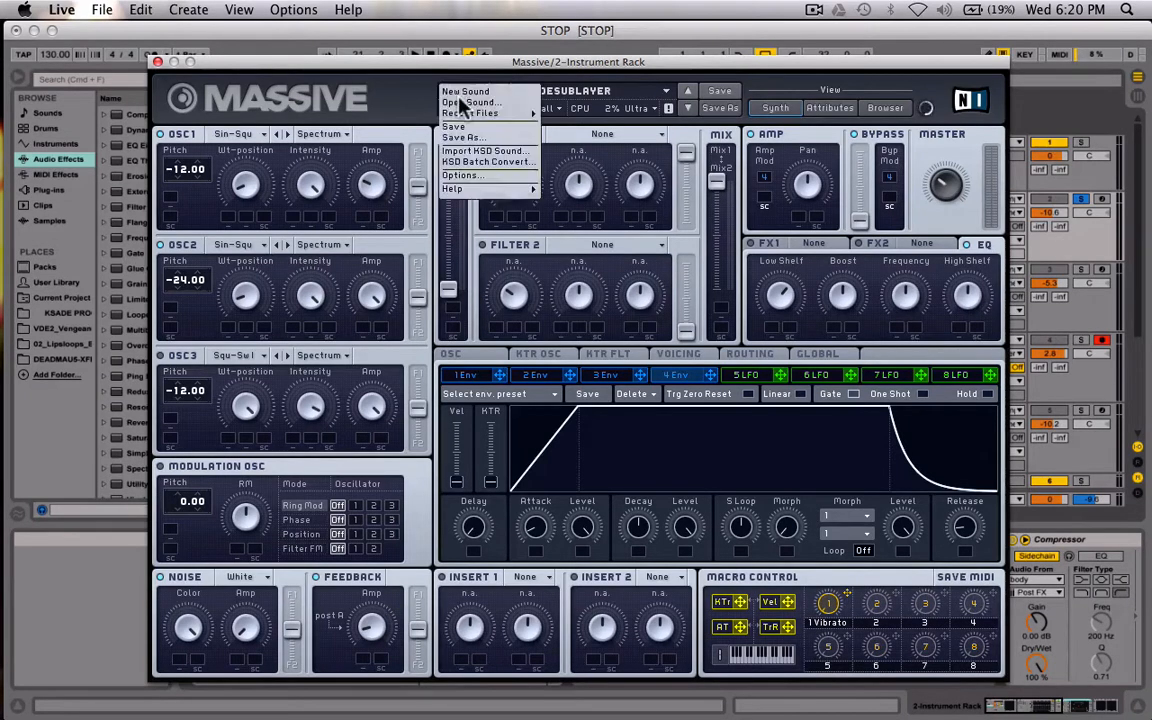
click(375, 104)
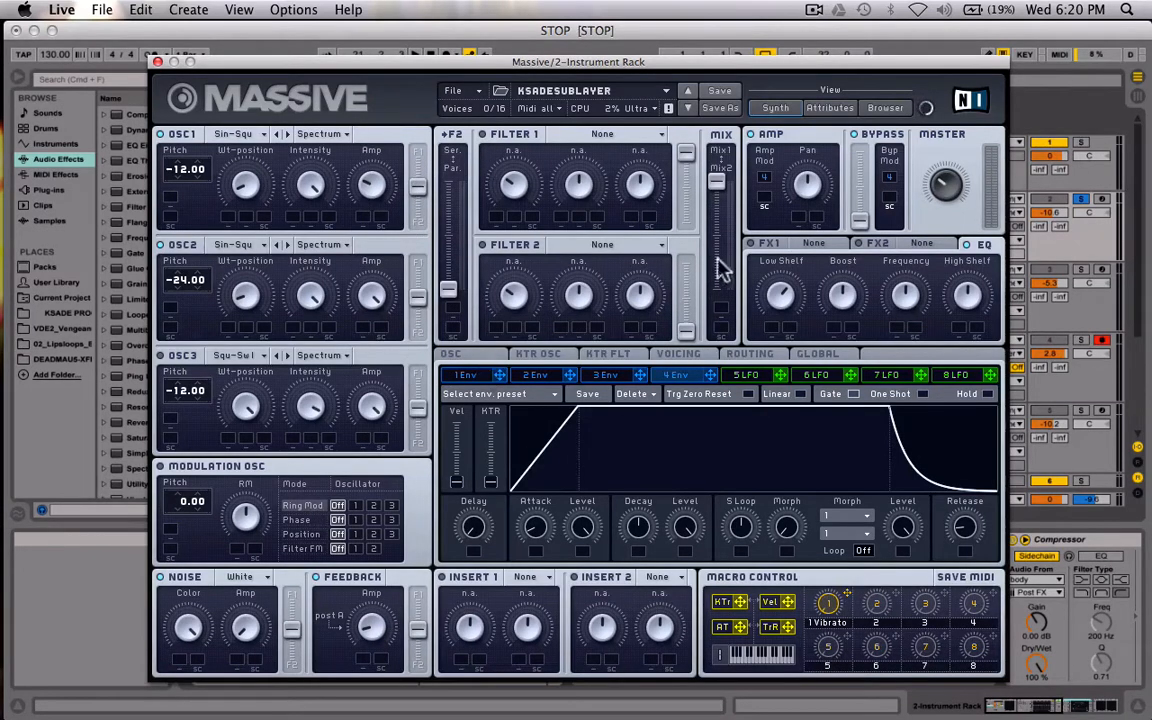
Check Massive's voicing settings, switch the unison pan position spread on and off, and return to envelope 4.
click(692, 354)
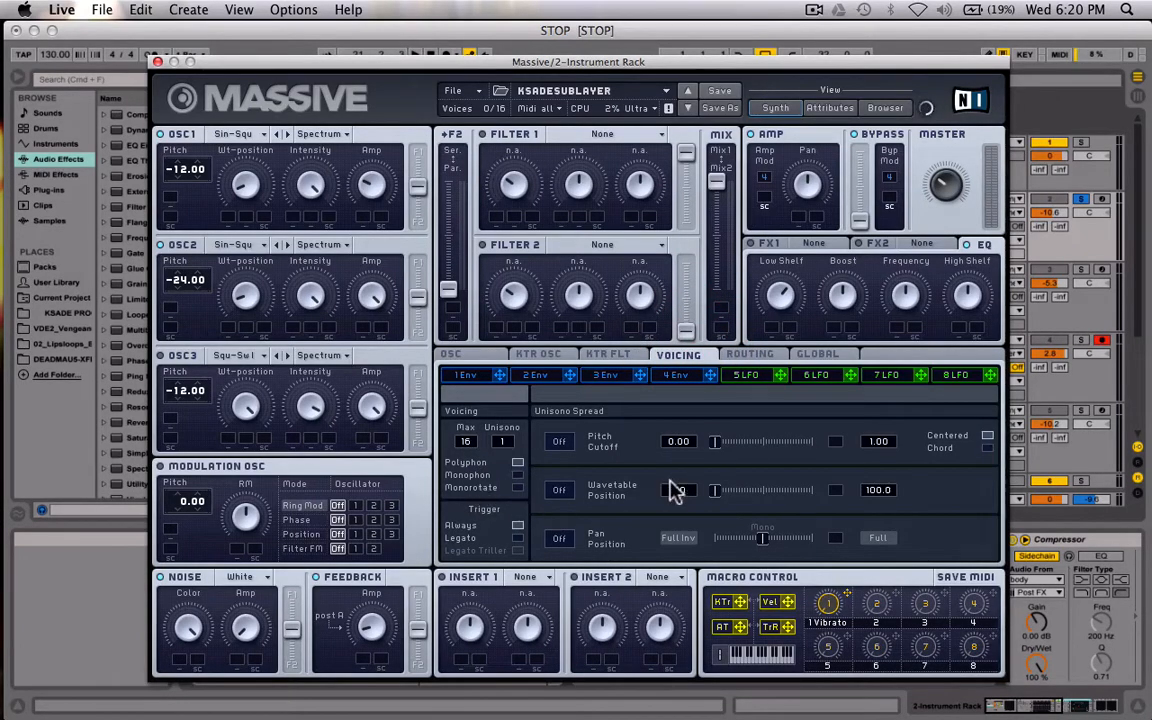
click(562, 543)
click(560, 538)
click(672, 377)
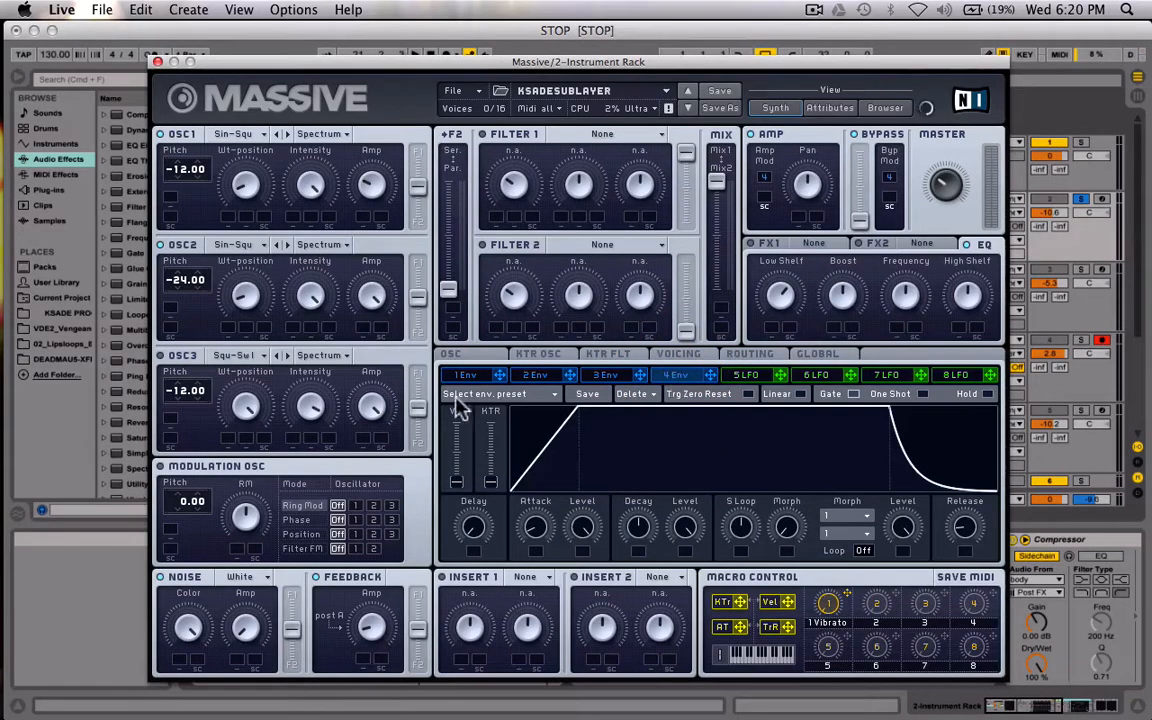
Check the oscillator settings and the EQ section of the first chain's Massive patch, and close the synth window.
click(484, 355)
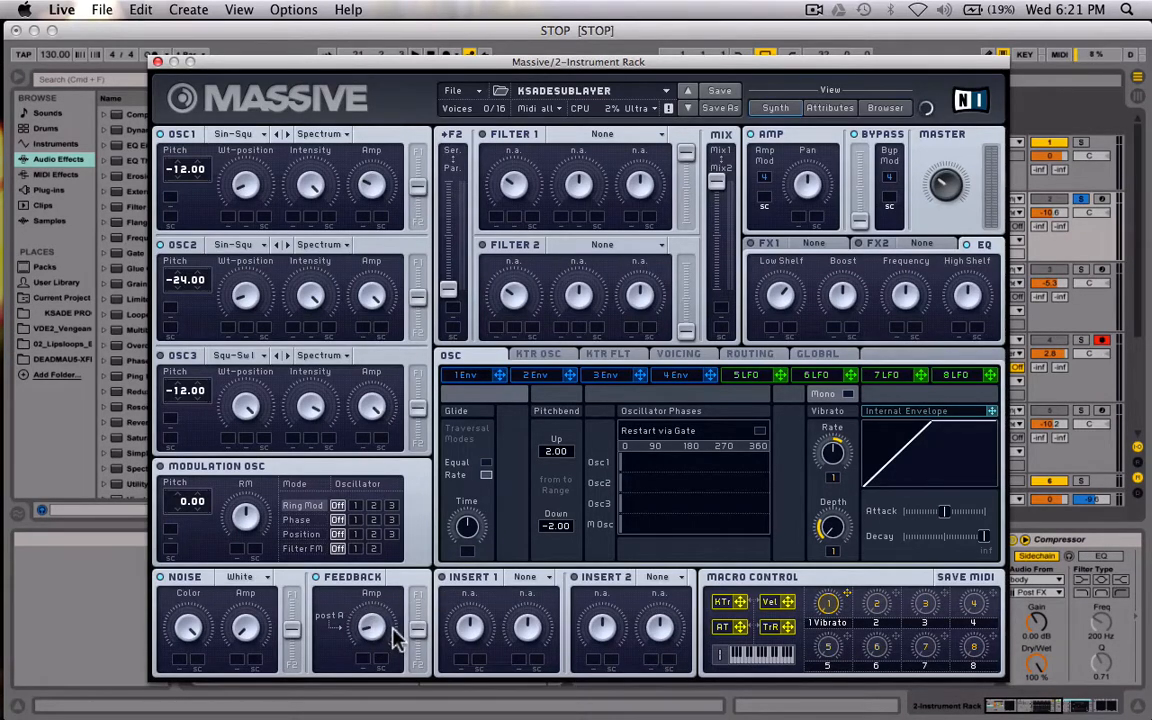
click(986, 244)
click(157, 62)
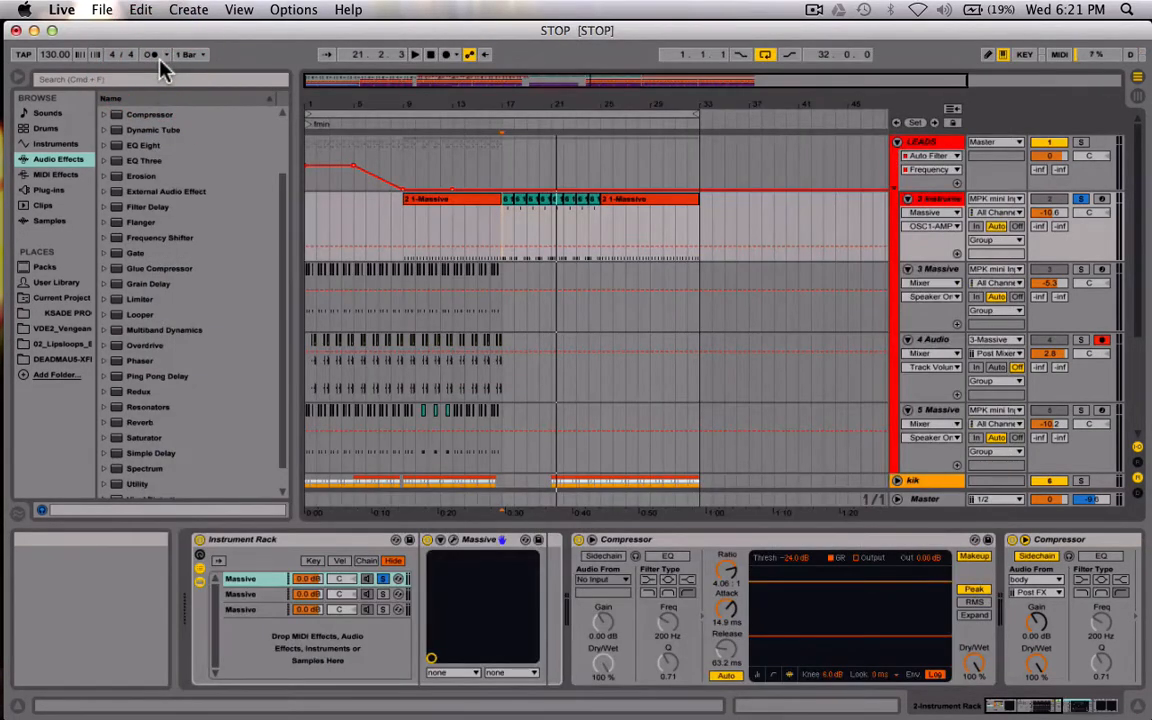
Unsolo the first Massive chain in the Instrument Rack and select the second chain.
click(383, 579)
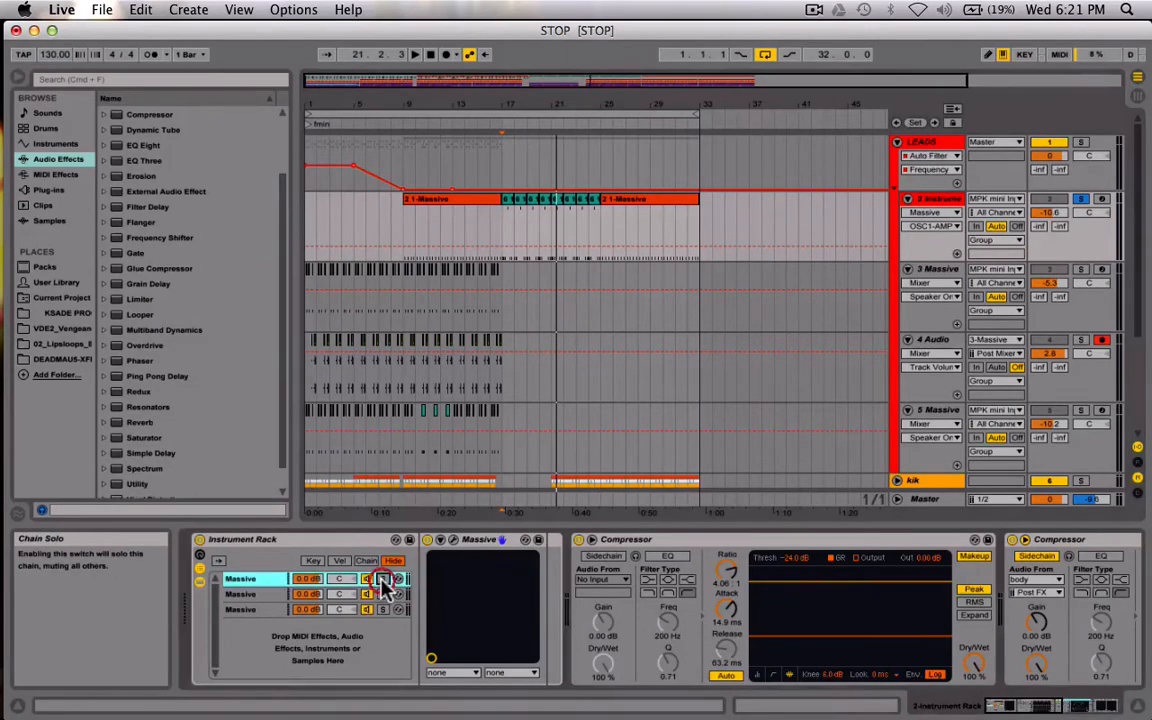
click(232, 594)
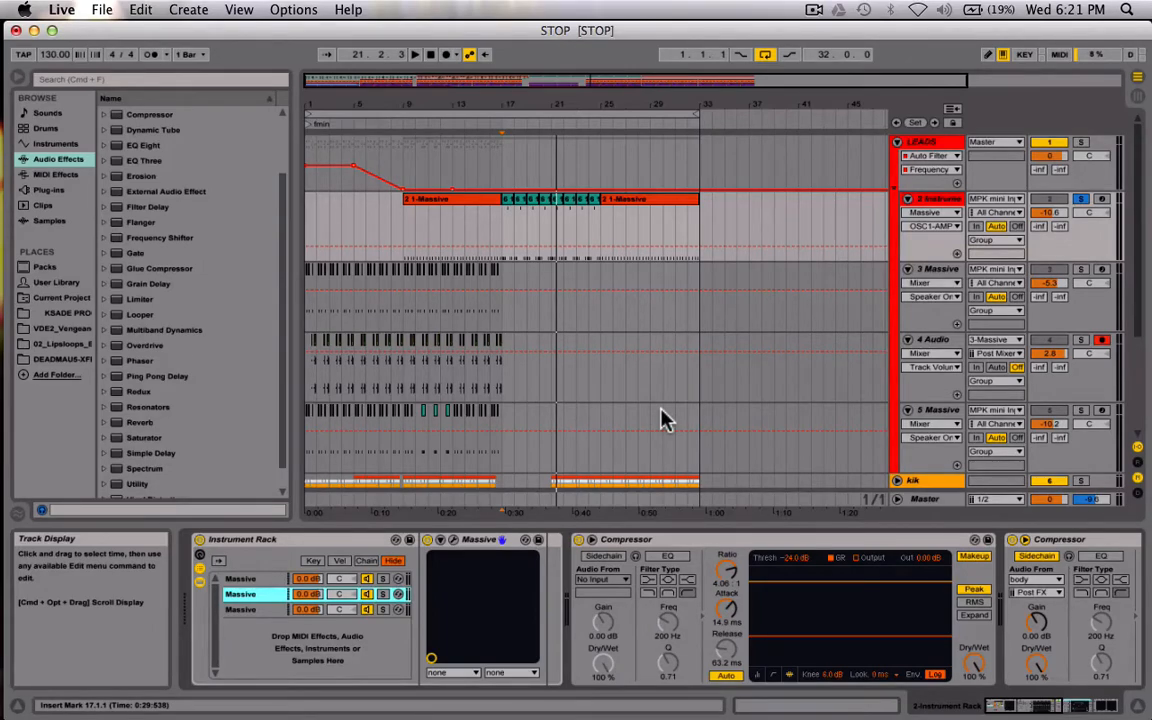
scroll(661, 412, down, 4)
scroll(661, 412, up, 4)
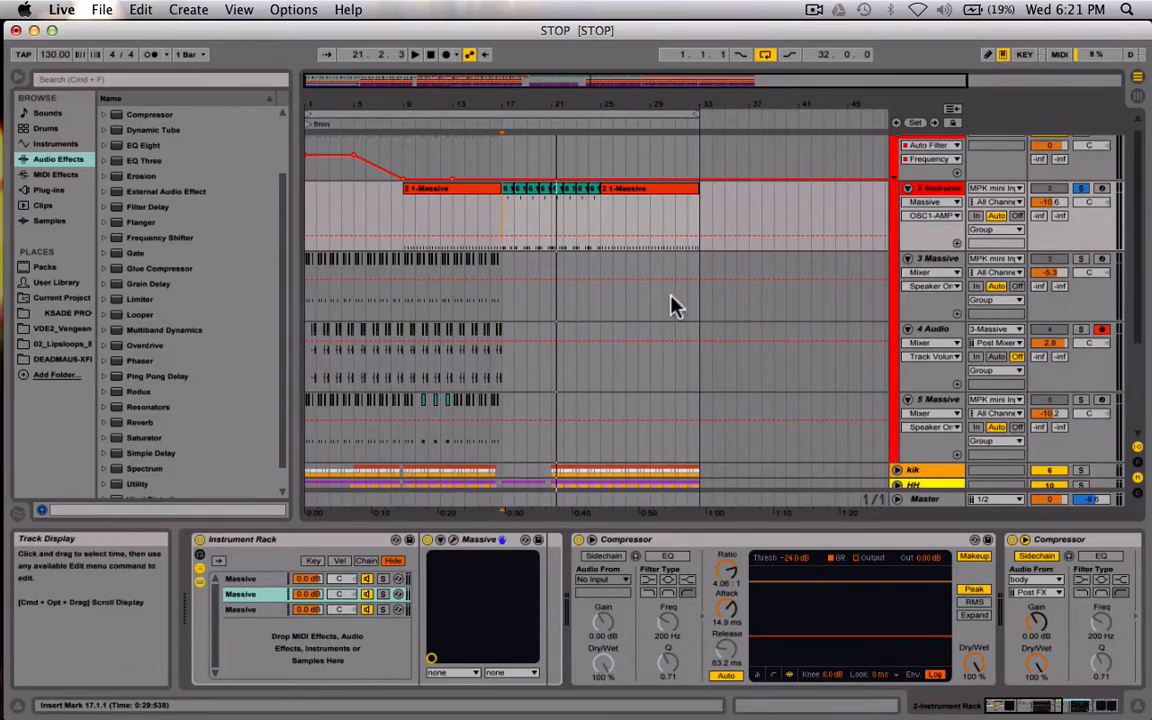
scroll(671, 298, down, 3)
scroll(671, 305, up, 3)
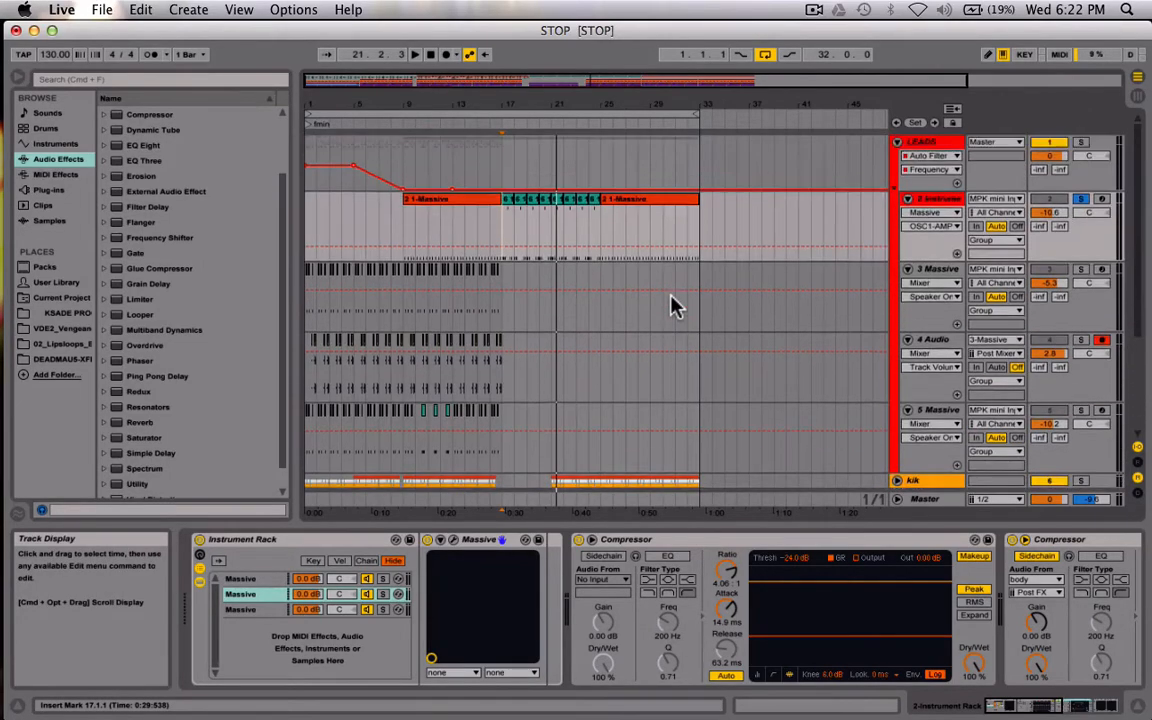
Select the first chain's Massive device, and hide and show the Instrument Rack's chain list and devices.
click(265, 580)
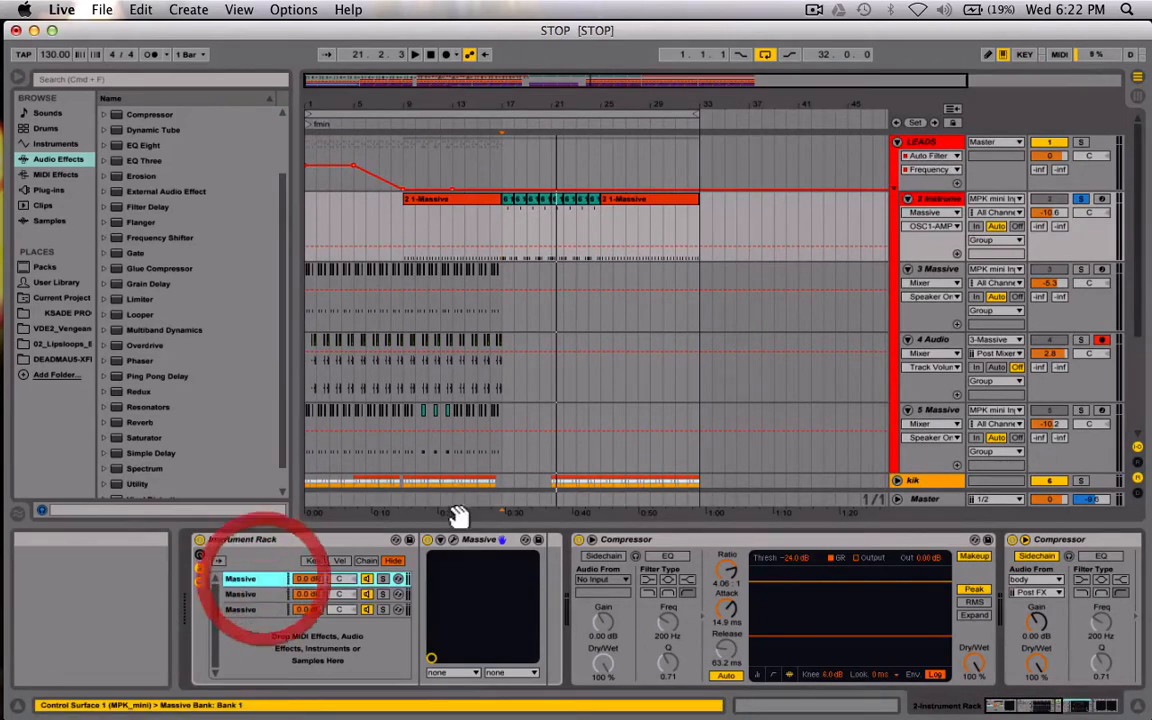
click(501, 540)
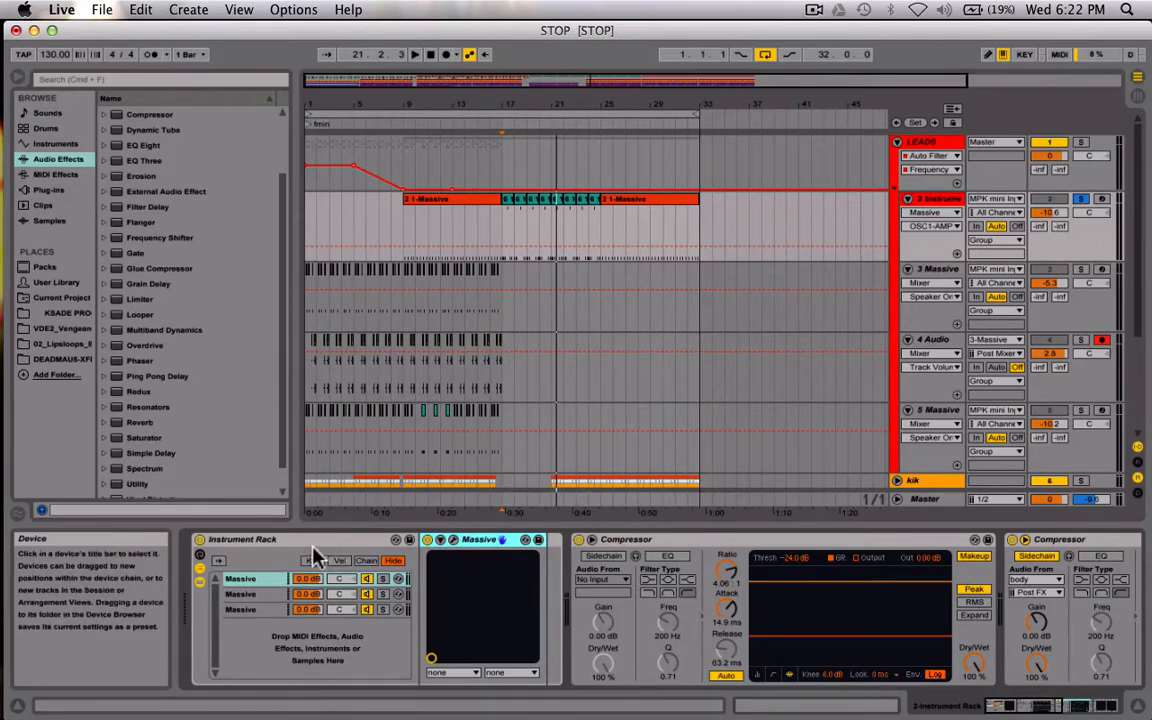
click(200, 578)
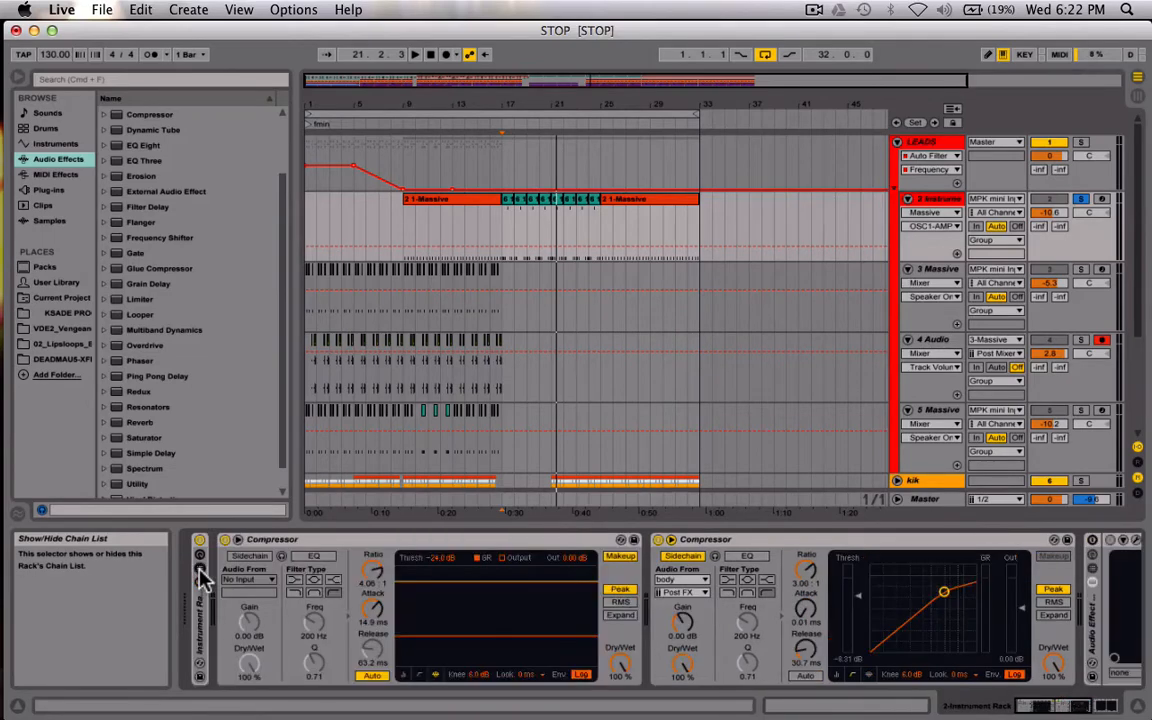
click(200, 578)
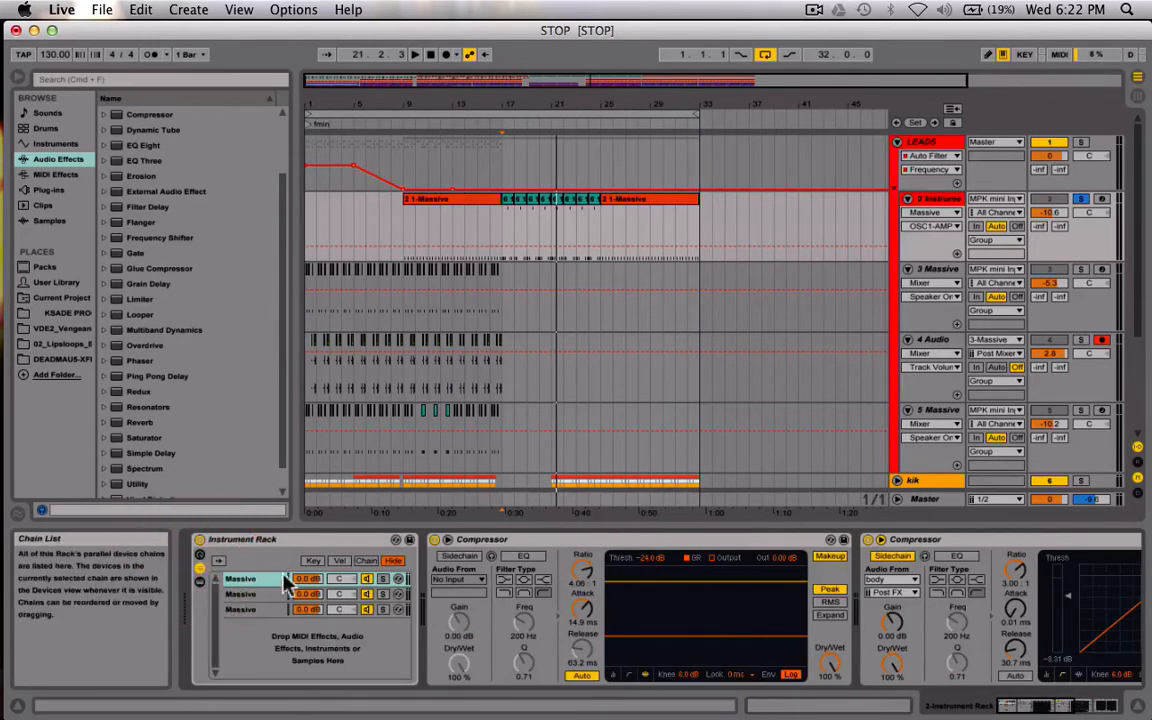
click(200, 568)
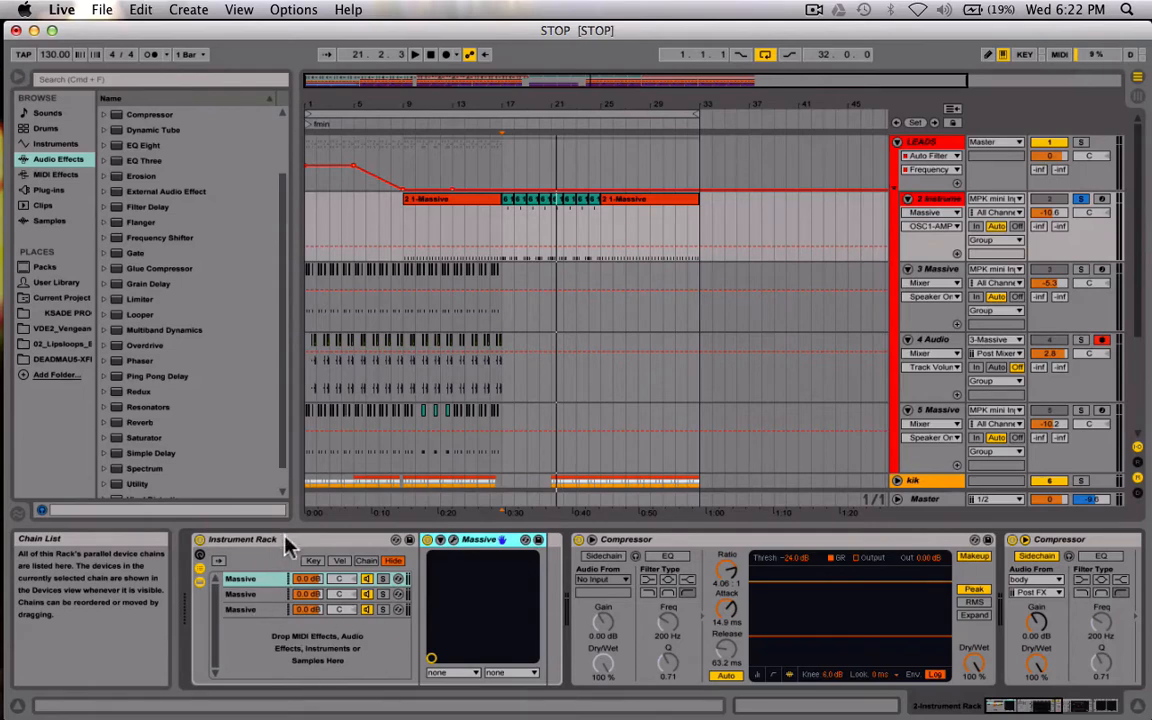
Open the Massive synth of the second chain and place its window so the whole interface is in view.
click(258, 587)
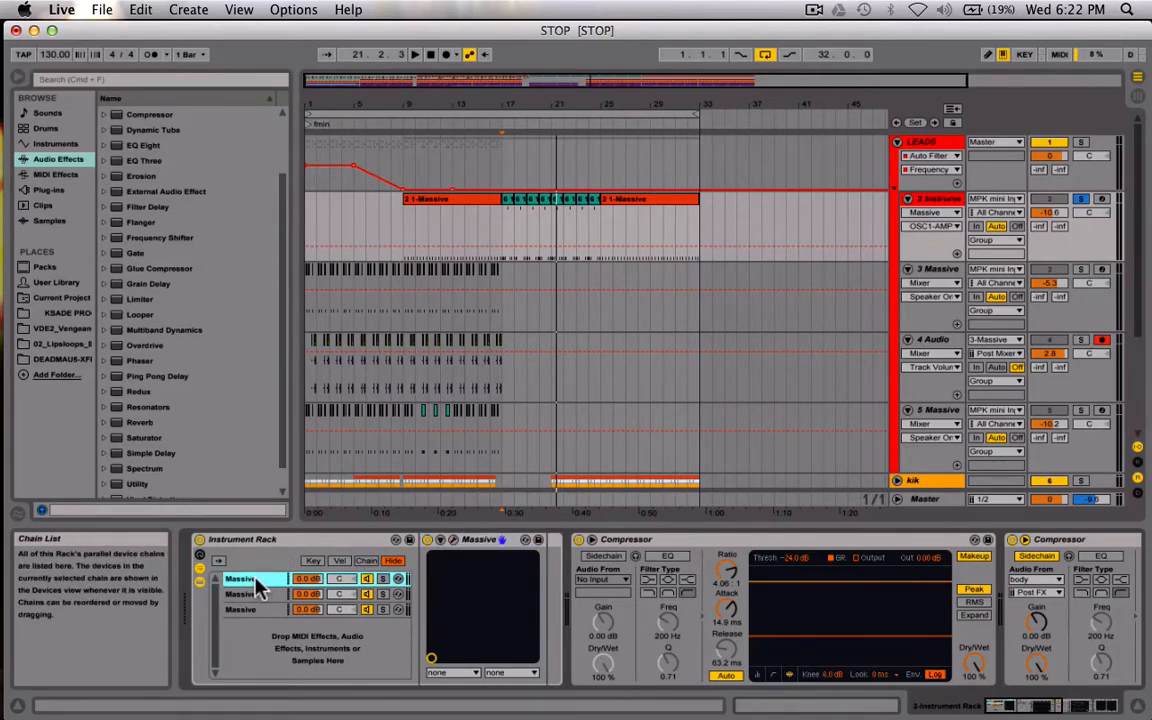
click(262, 595)
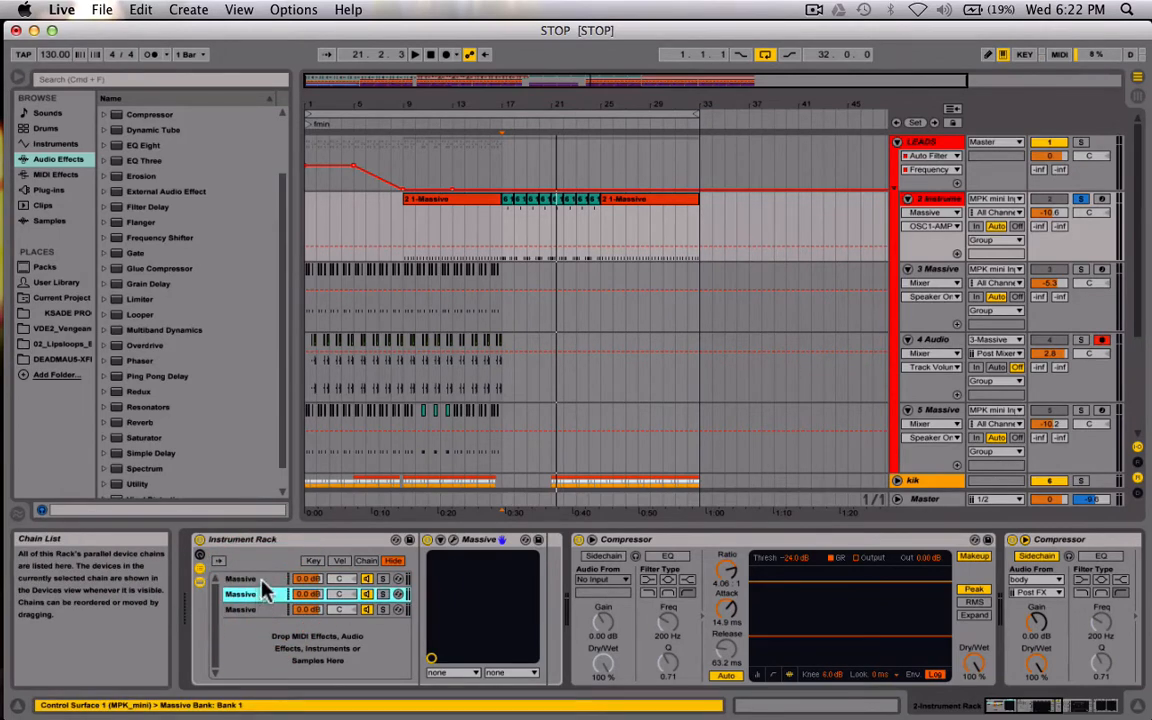
click(261, 579)
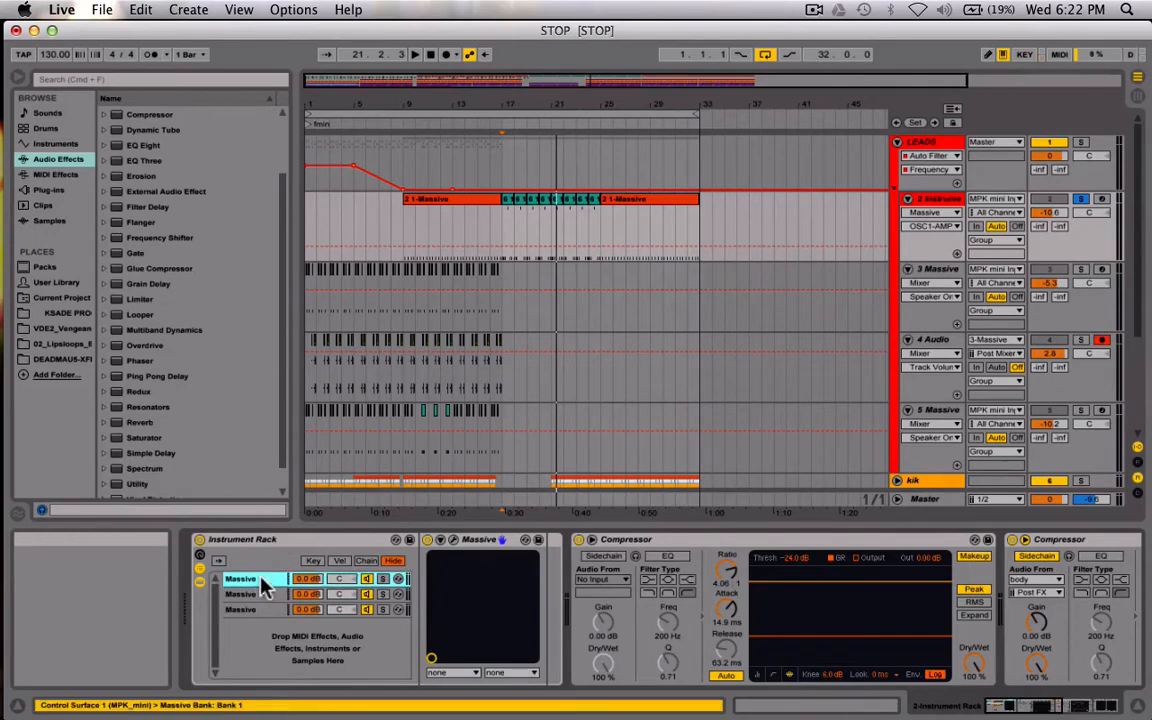
click(263, 595)
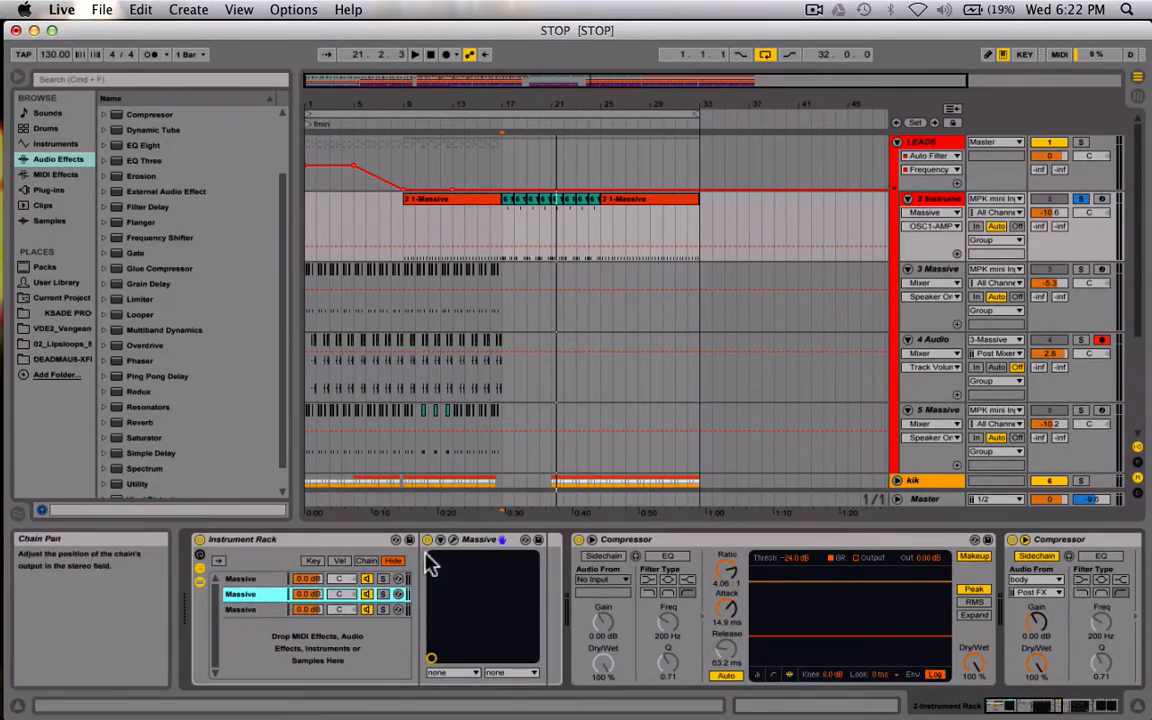
click(452, 540)
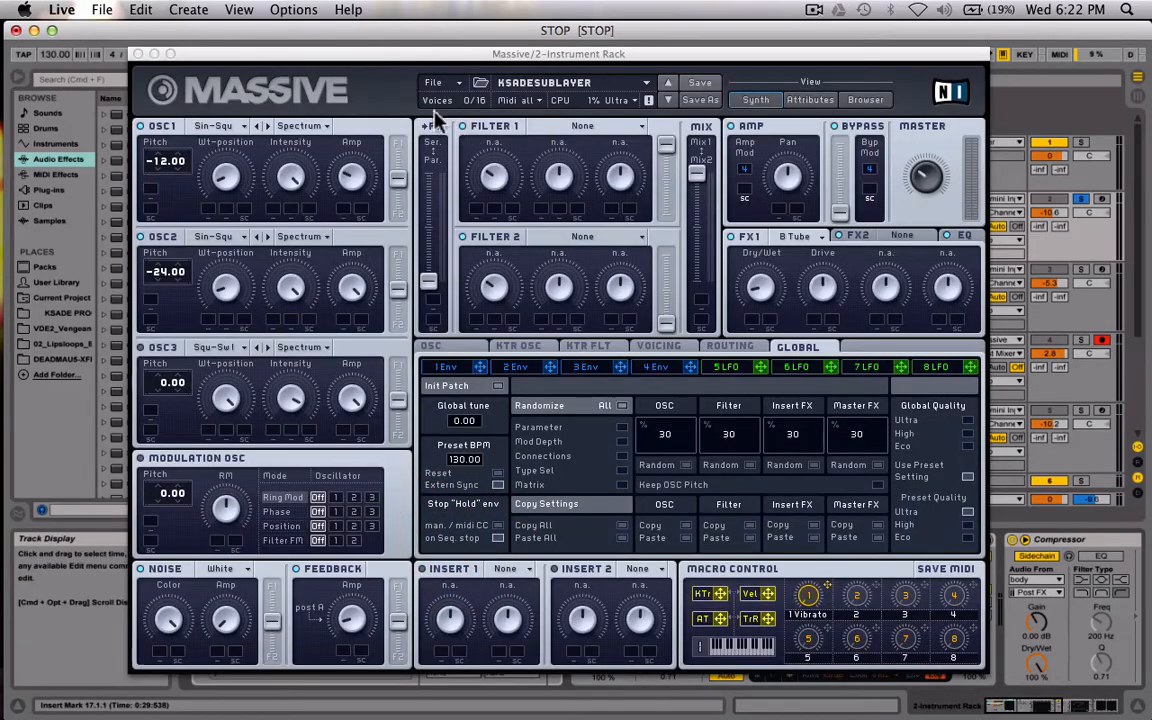
drag(368, 57, 715, 60)
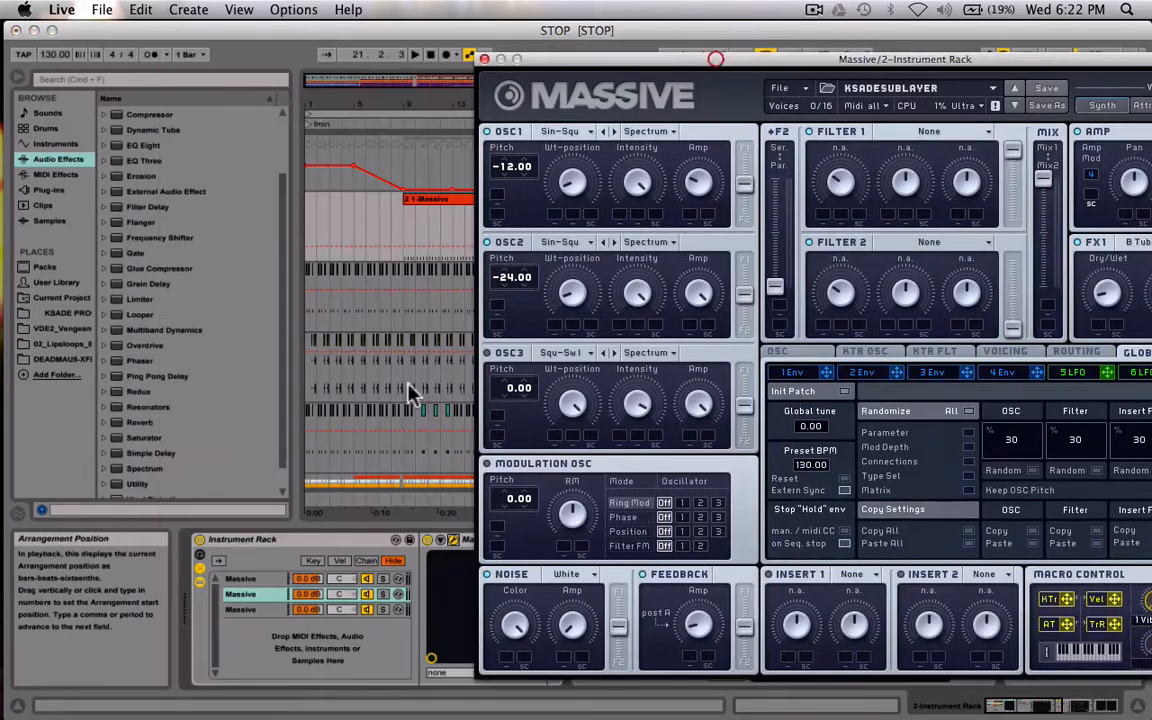
click(258, 597)
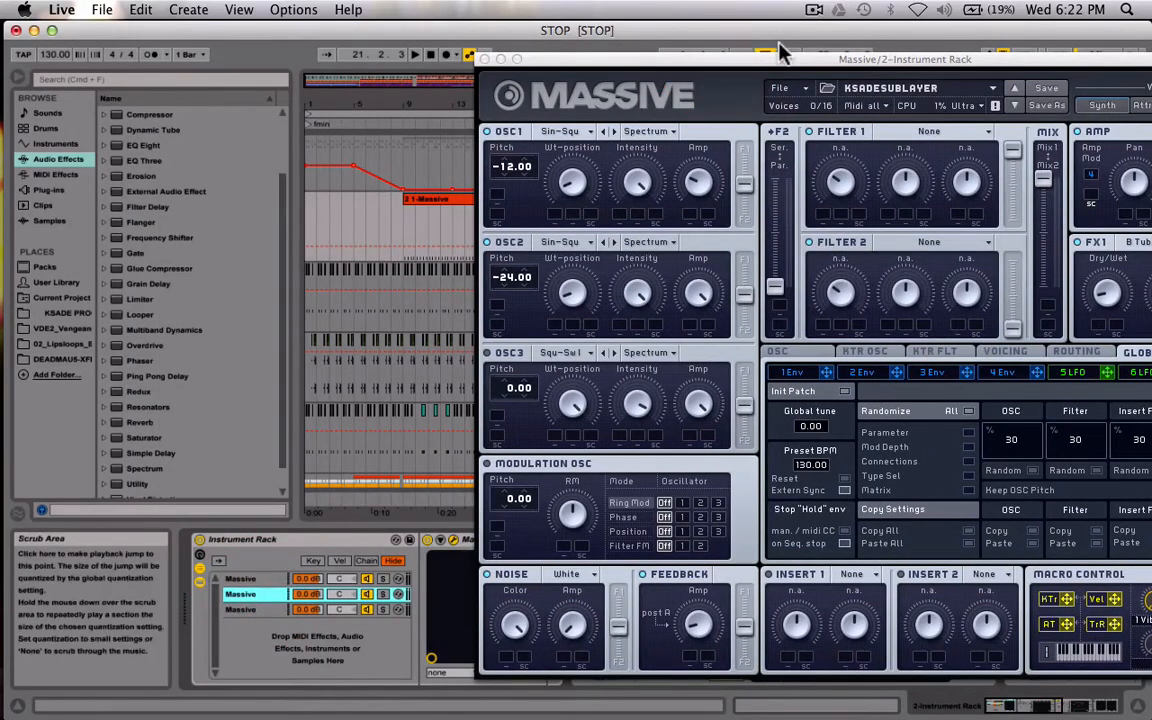
drag(783, 52, 452, 65)
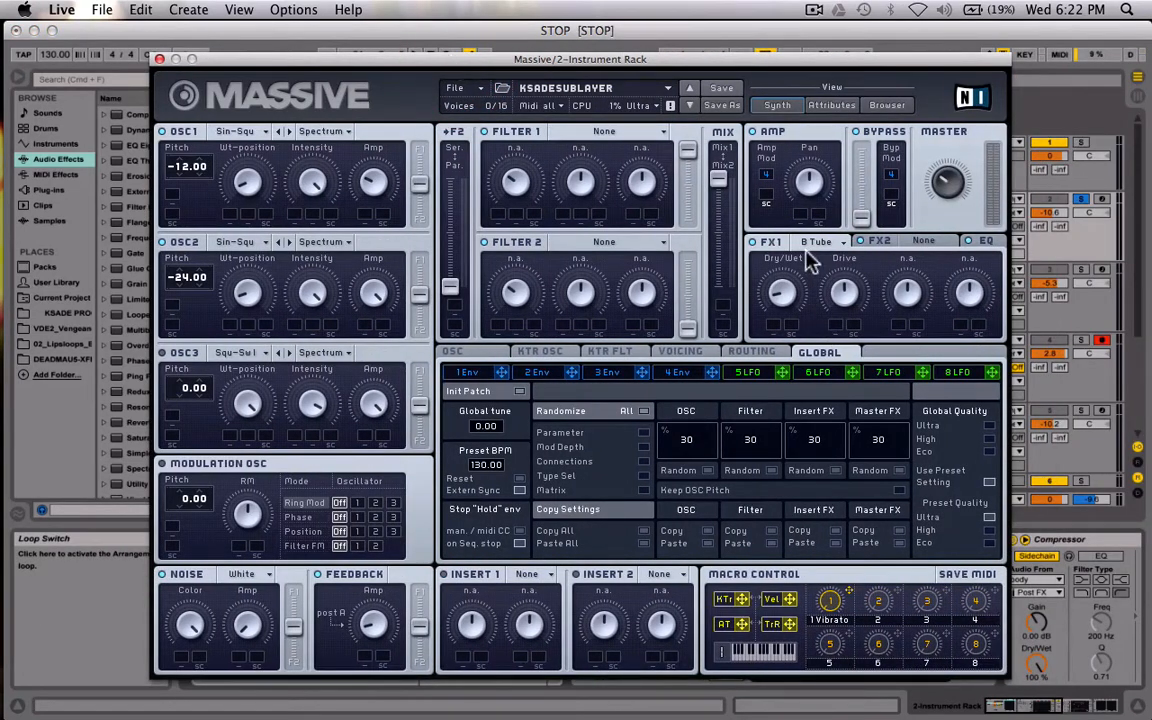
Check the FX1 effect types in the second chain's Massive, keep Brauner Tube, and close the synth window.
click(816, 245)
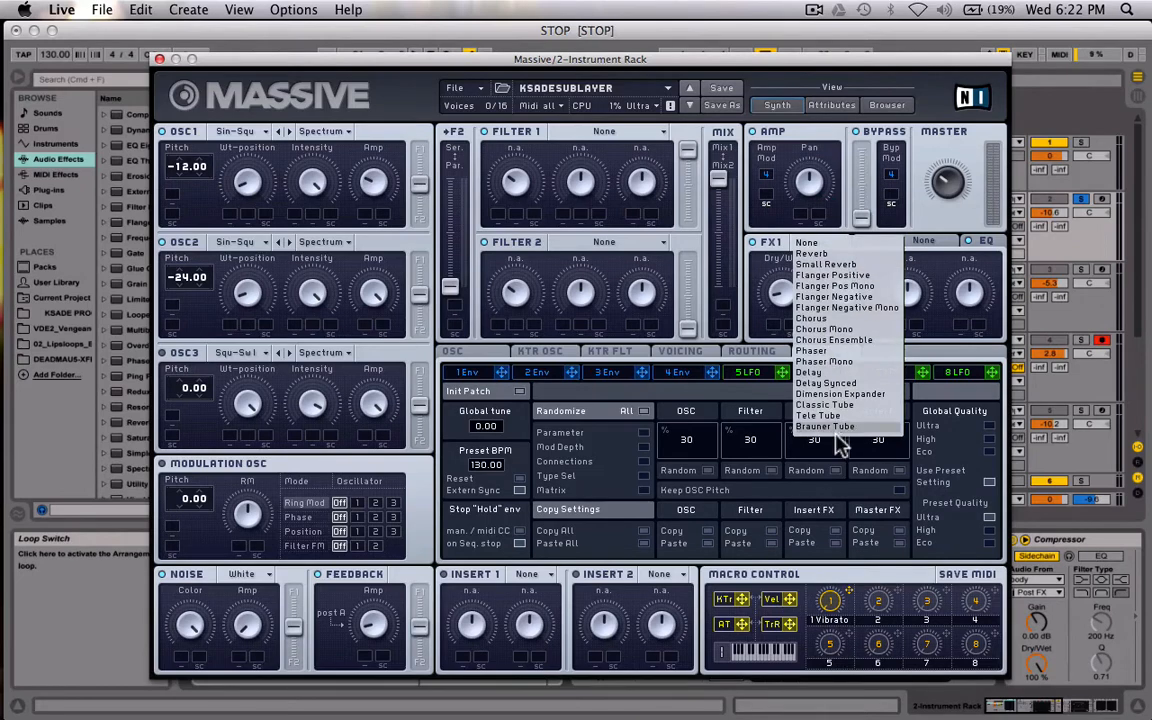
click(773, 262)
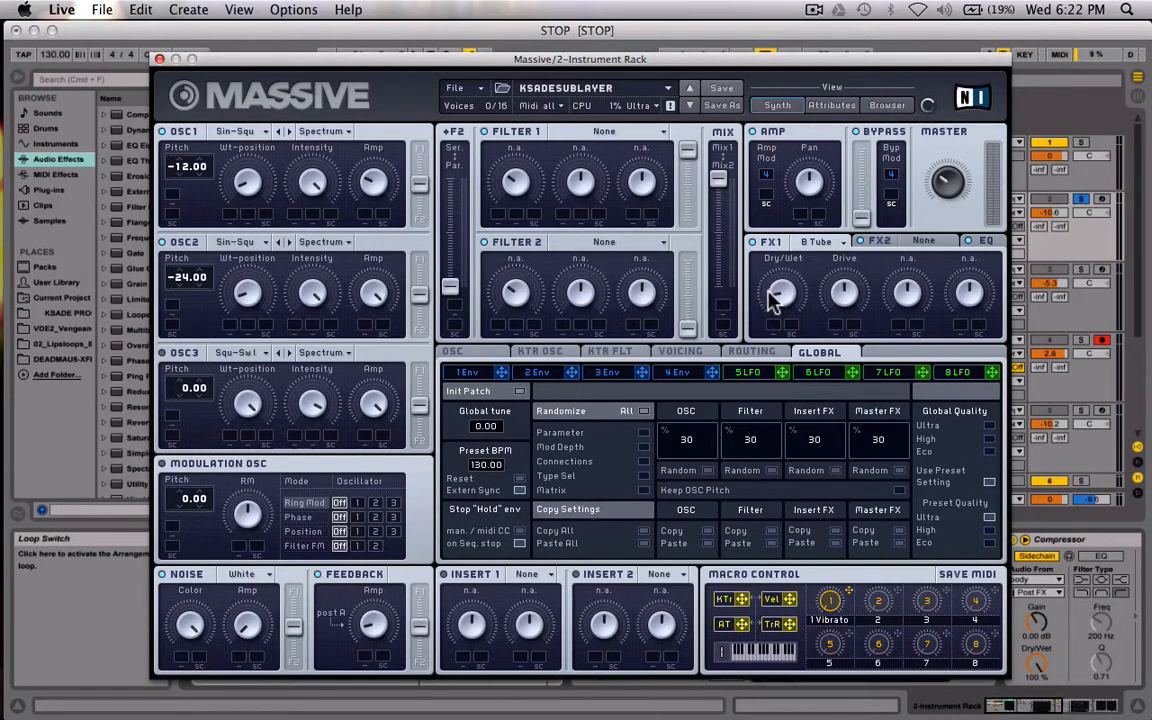
click(161, 62)
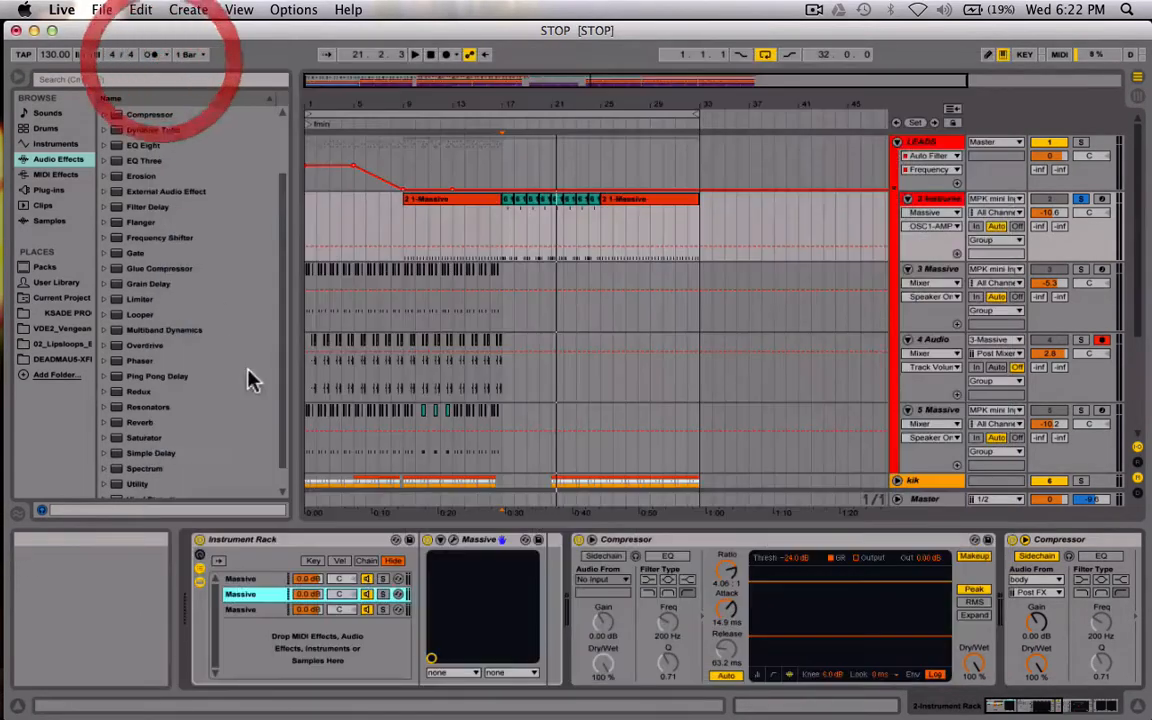
Open the third chain's Massive, check its FX1 effect types while keeping Classic Tube, and close the synth window.
click(268, 611)
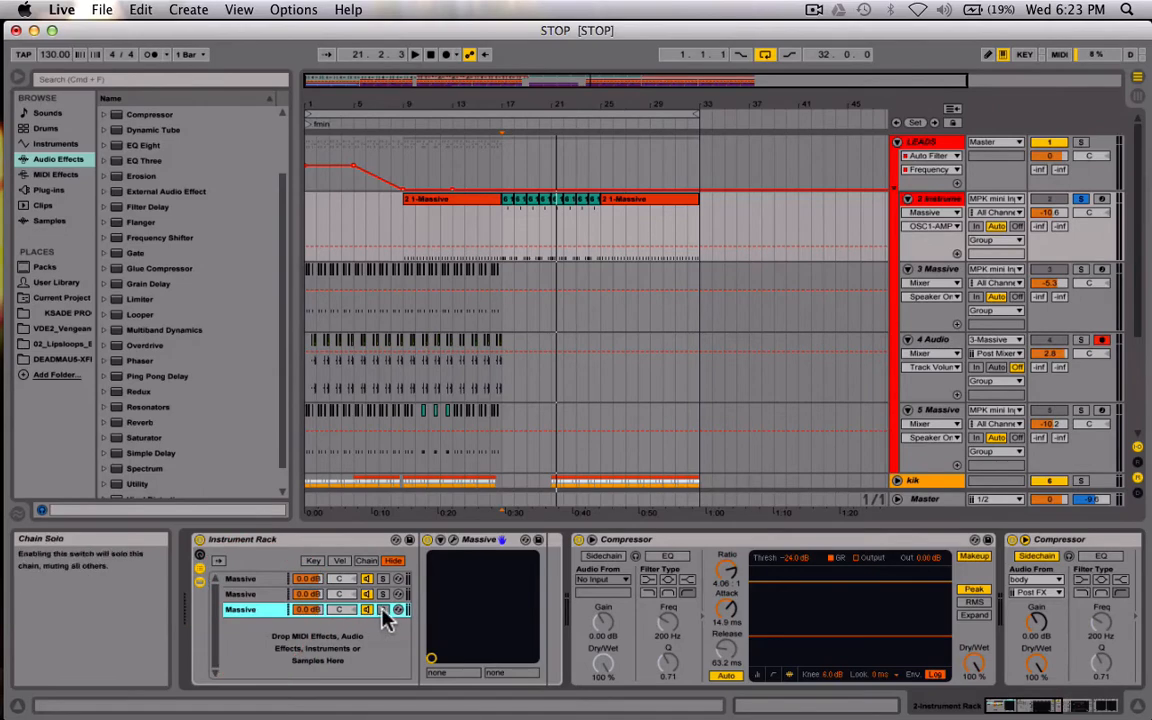
click(452, 540)
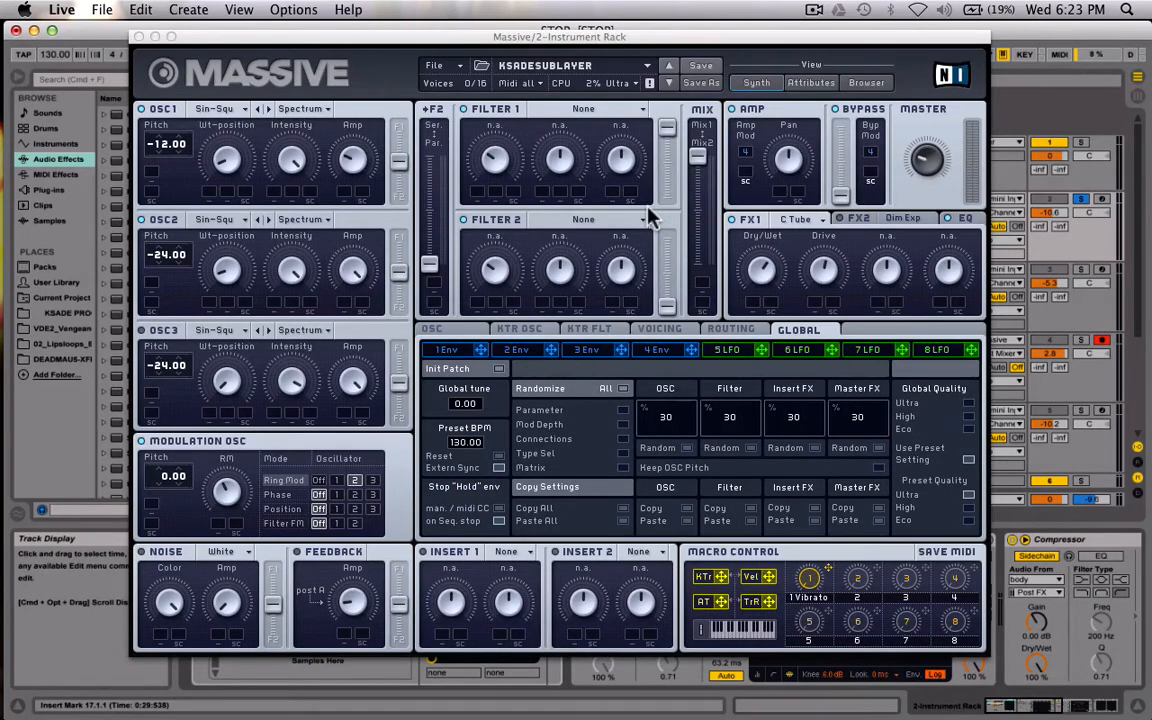
click(783, 224)
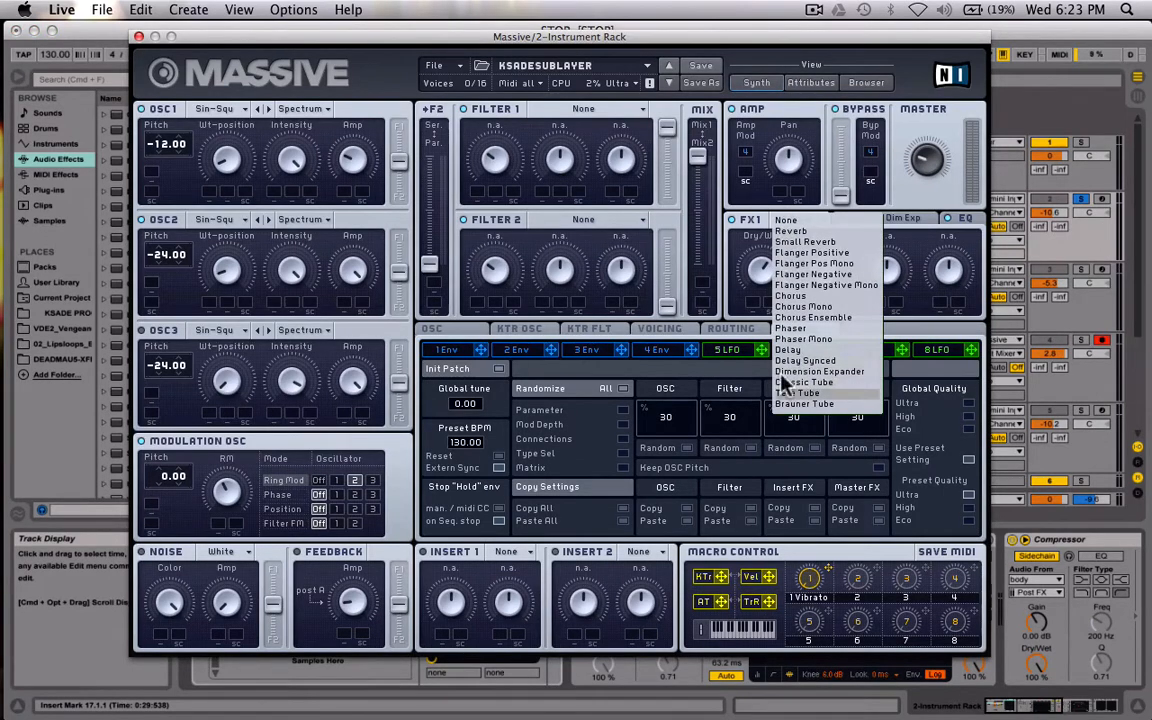
click(761, 298)
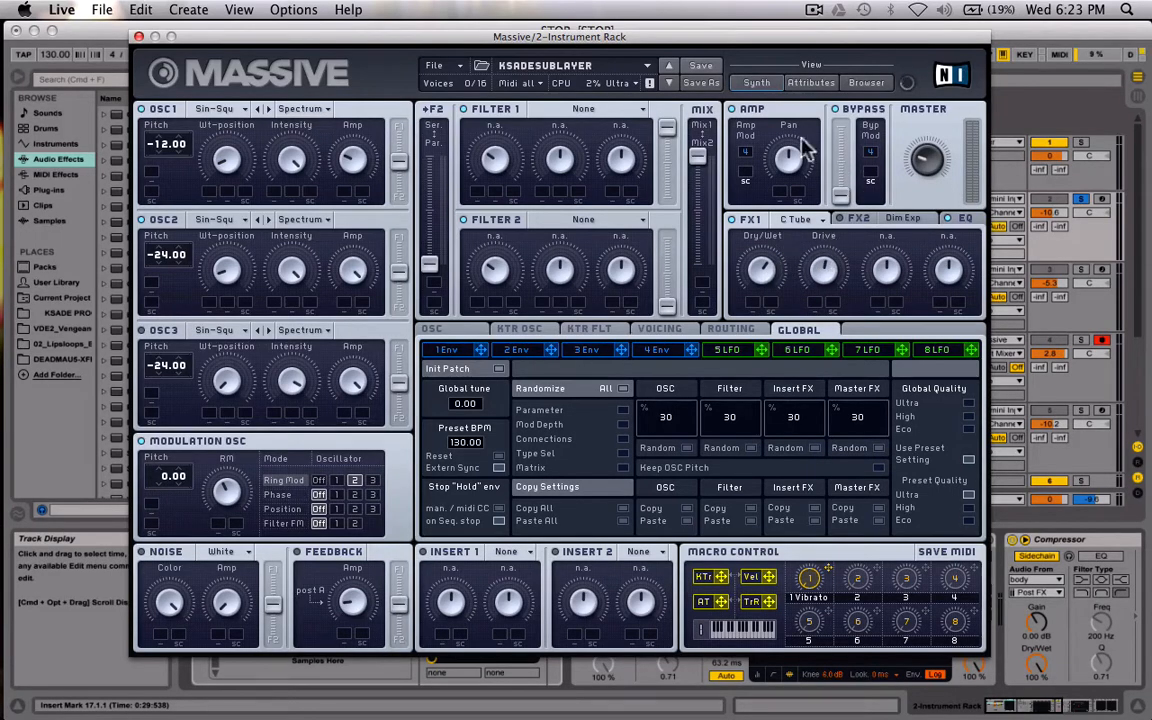
click(138, 37)
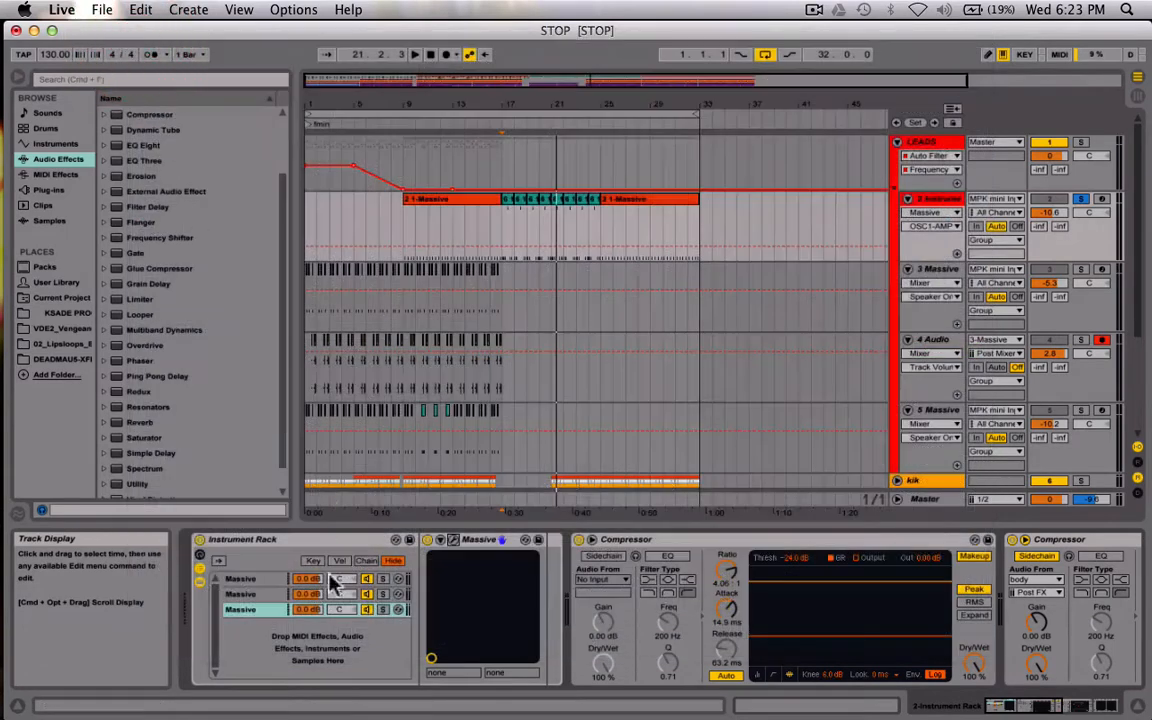
Solo the third, second and first Massive chains in turn and listen to each layer from bar 17.
key(space)
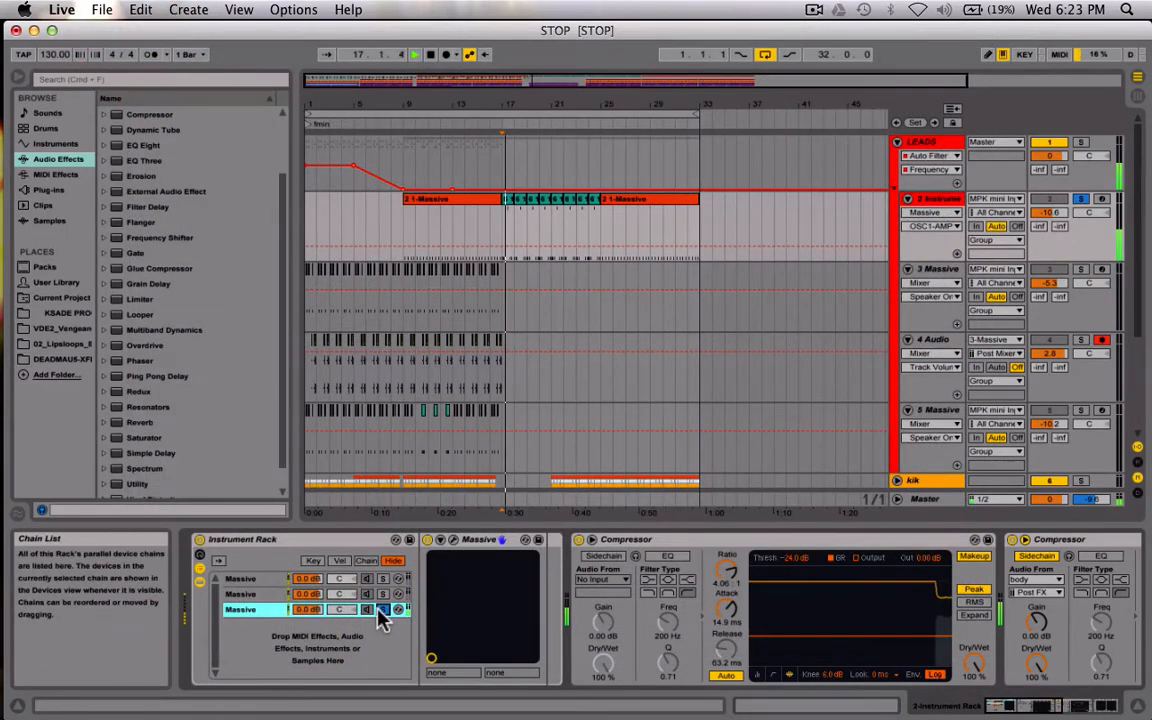
click(385, 594)
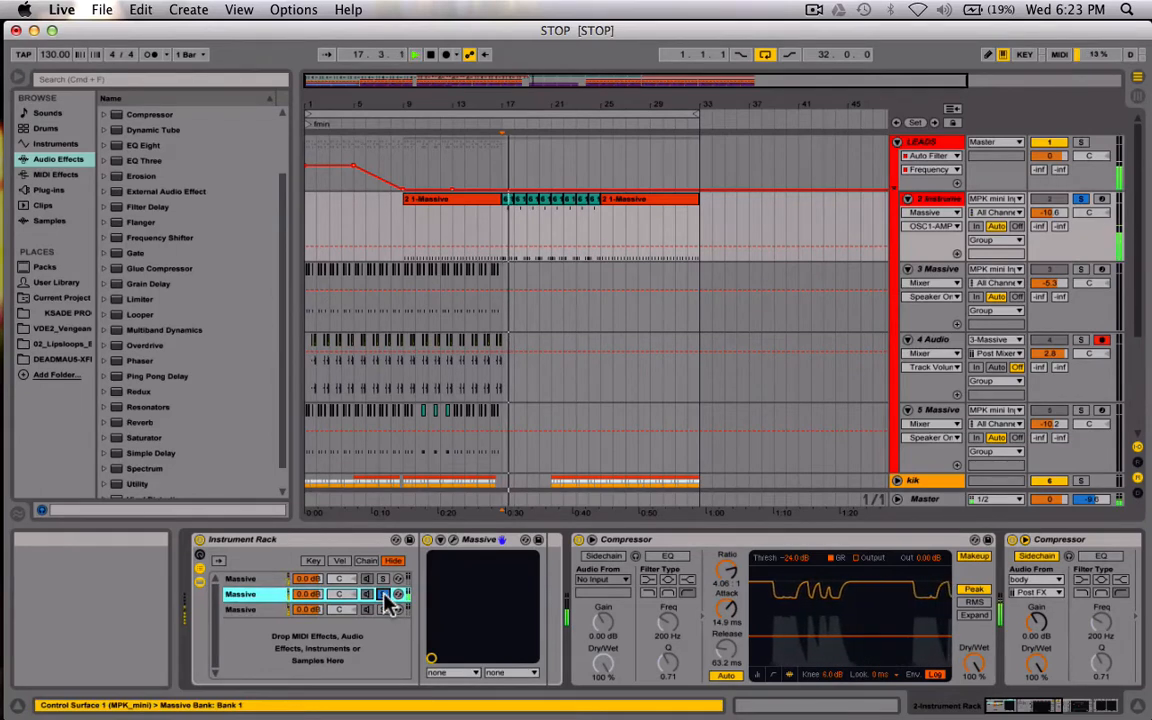
key(space)
click(384, 579)
key(space)
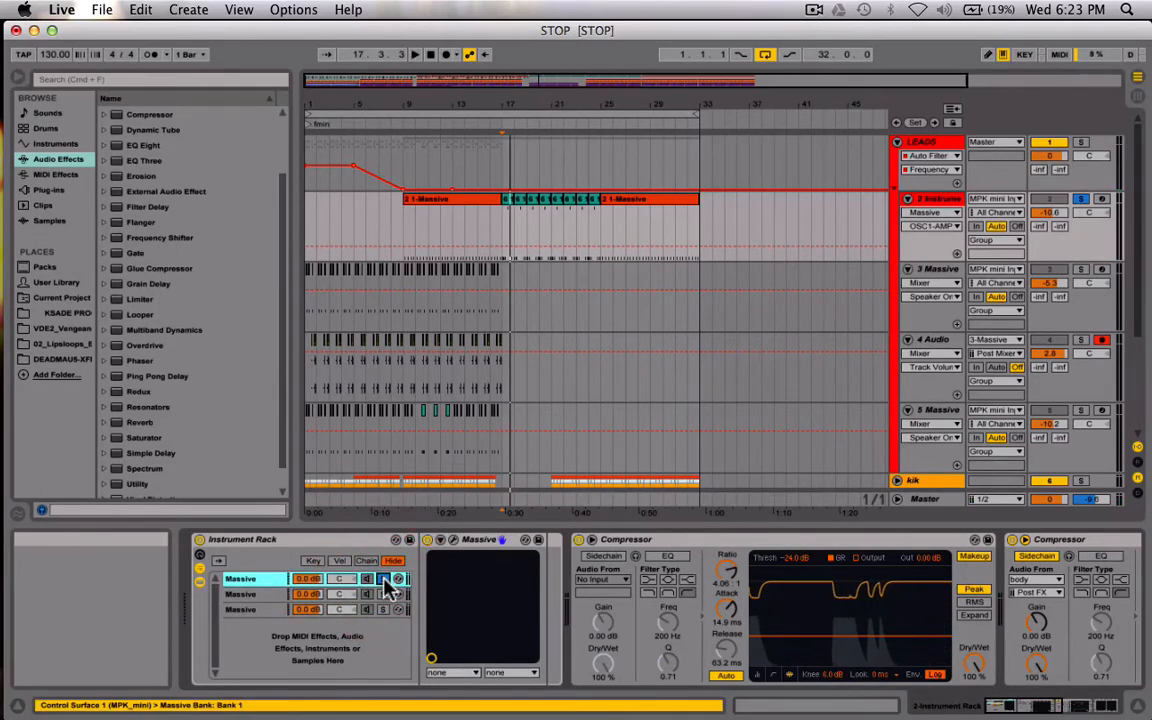
key(space)
Unsolo the first Massive chain and play all three layers together from bar 17.
click(385, 580)
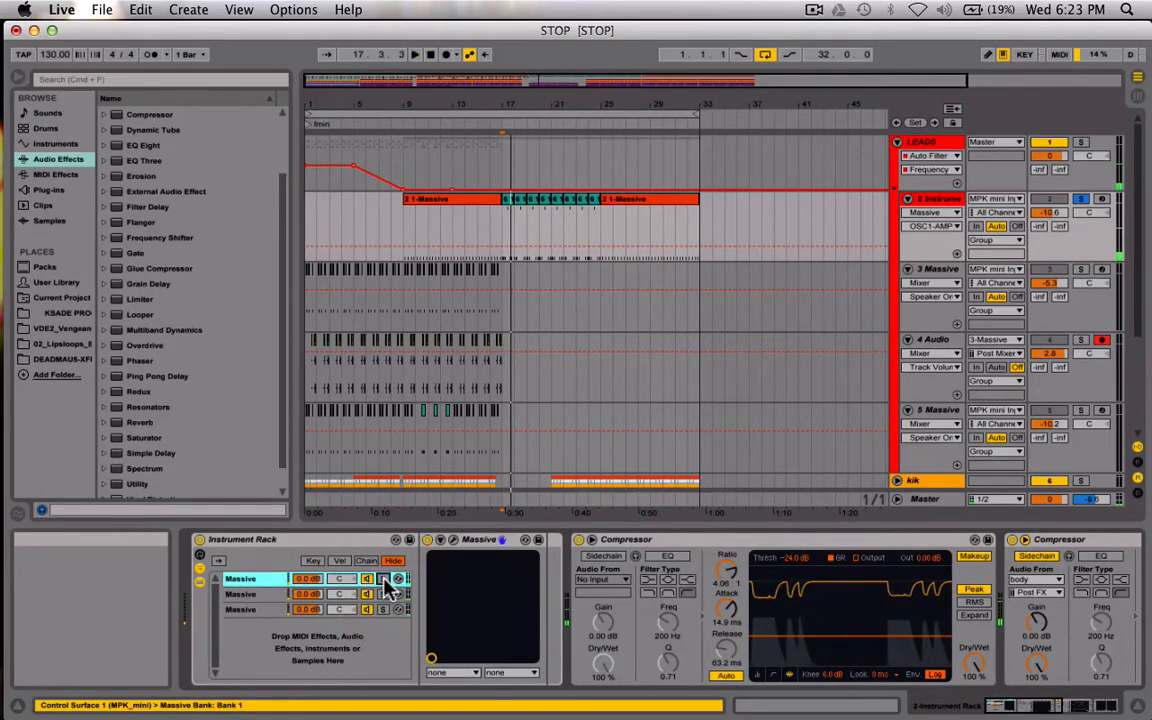
key(space)
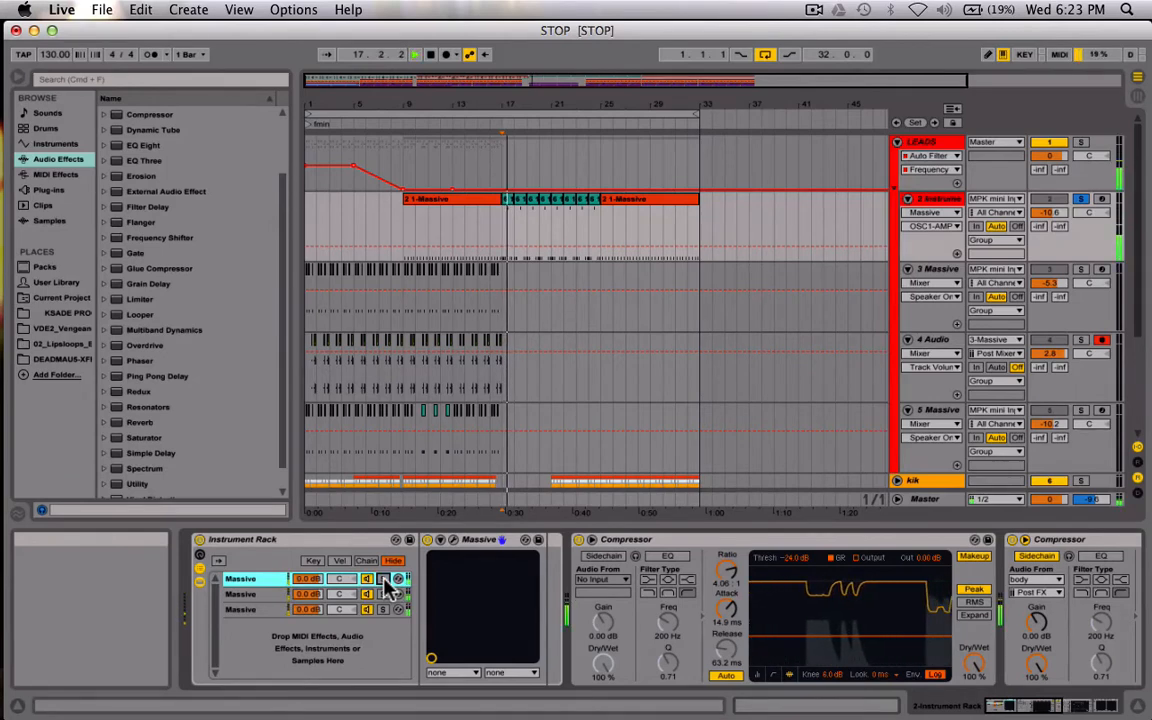
key(space)
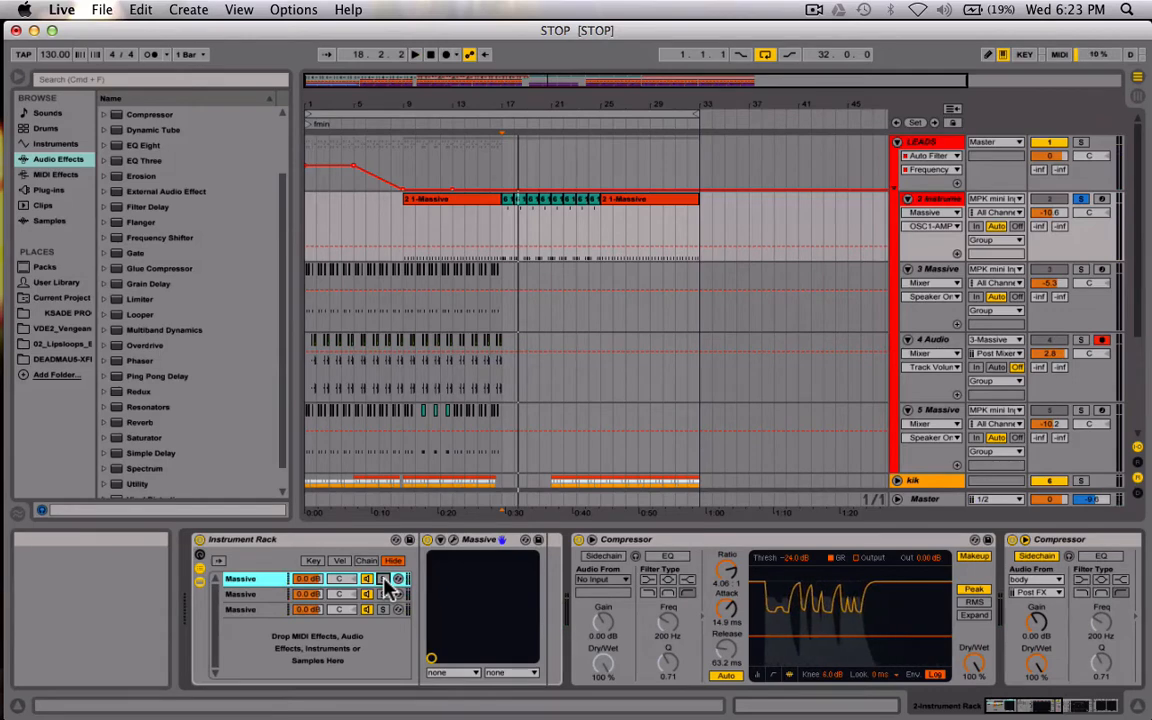
Select the first Compressor after the Instrument Rack in the device chain.
scroll(380, 608, right, 6)
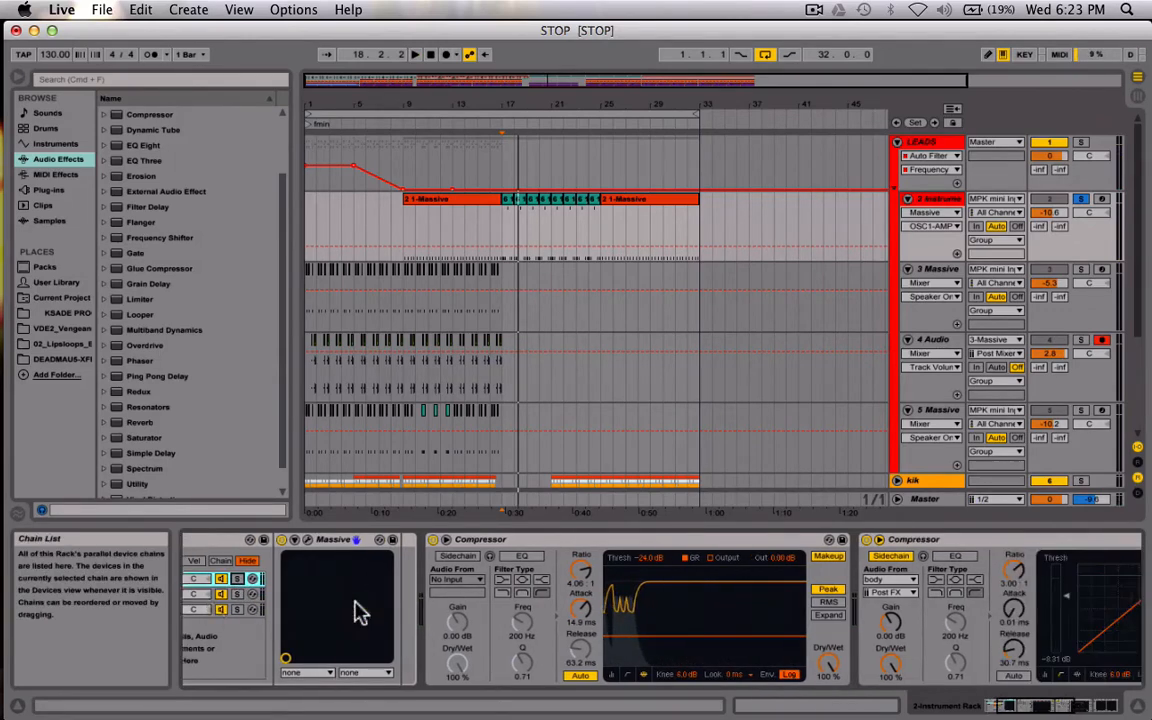
click(342, 541)
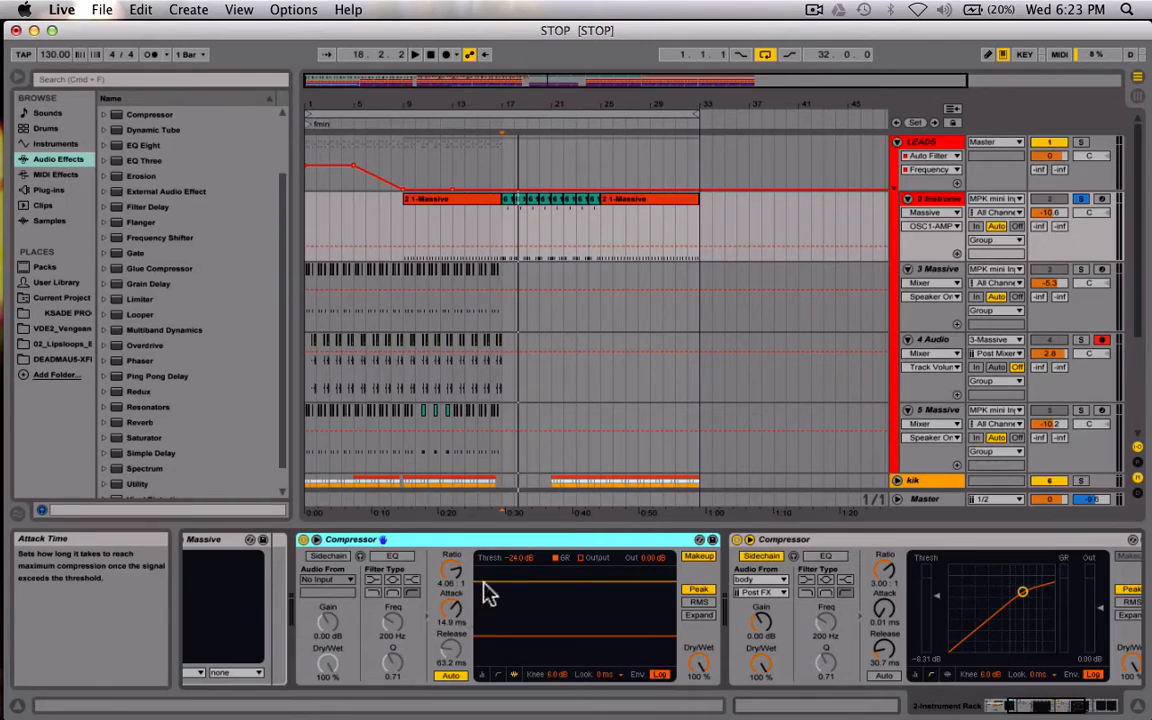
Compare the first Compressor's transfer curve and activity views while playing the lead from bar 17.
click(498, 675)
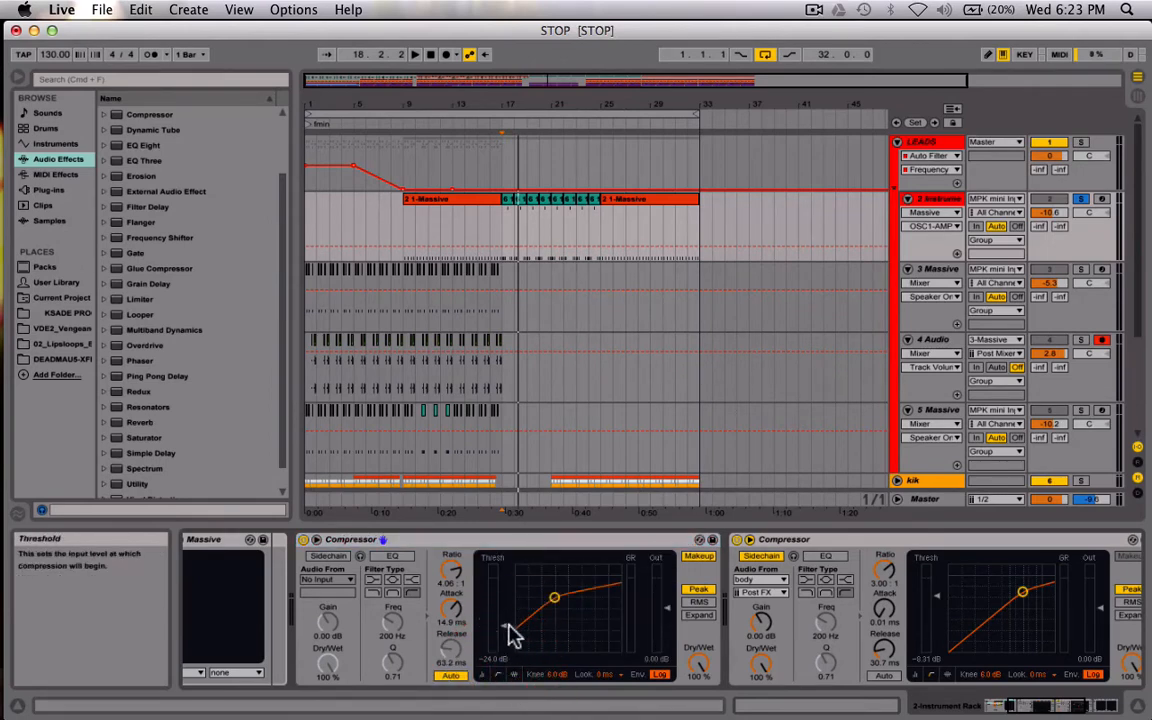
click(514, 675)
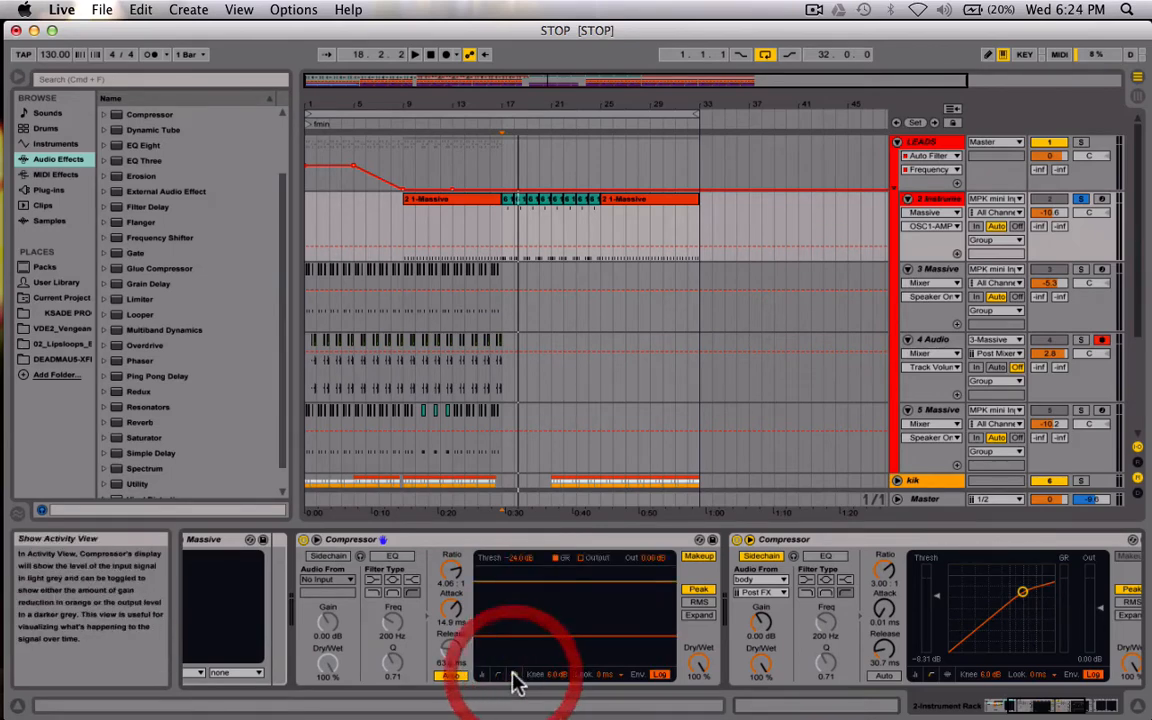
key(space)
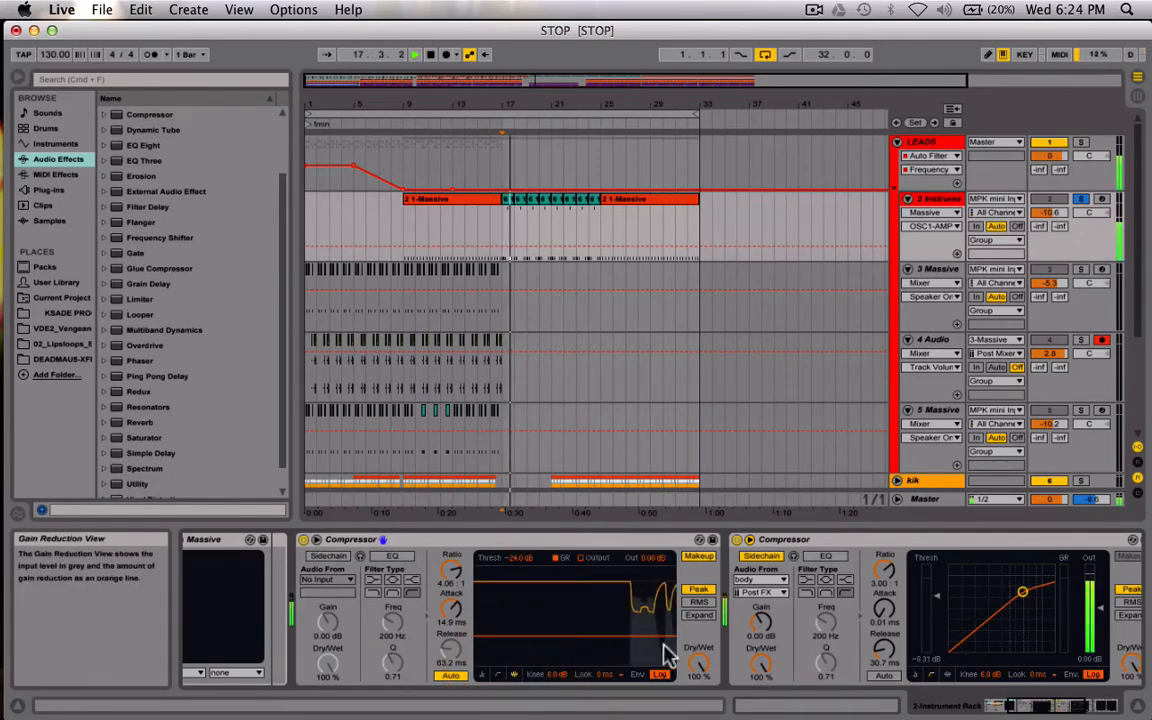
click(498, 675)
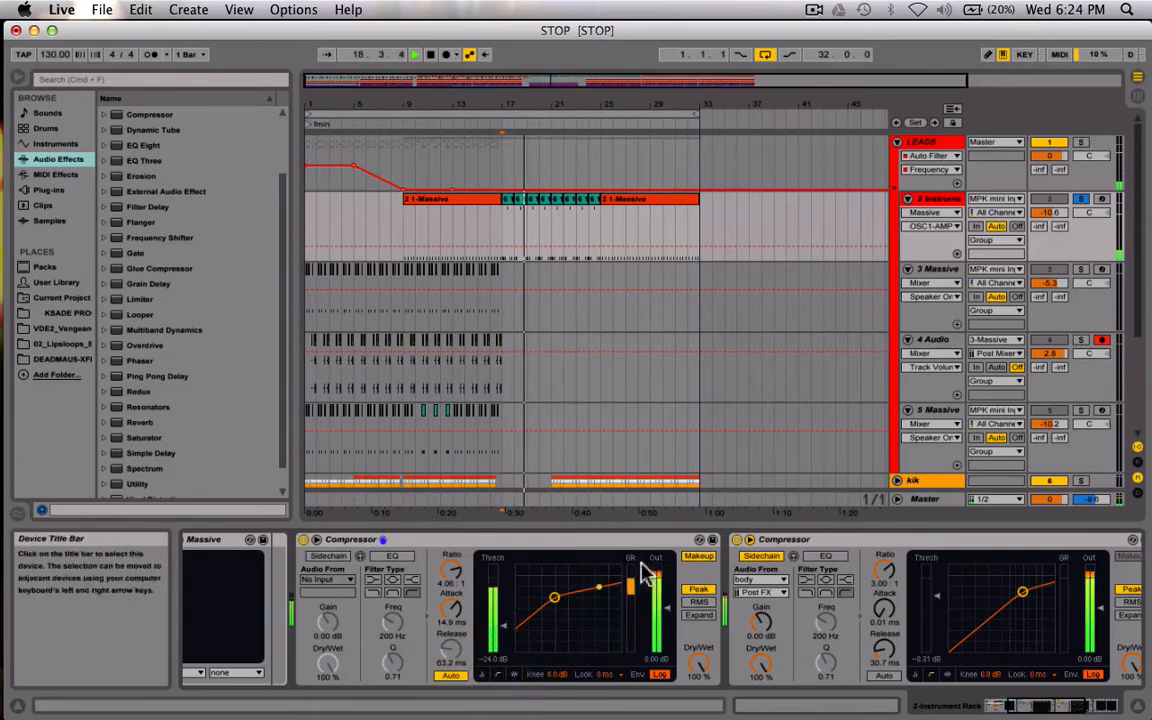
click(516, 674)
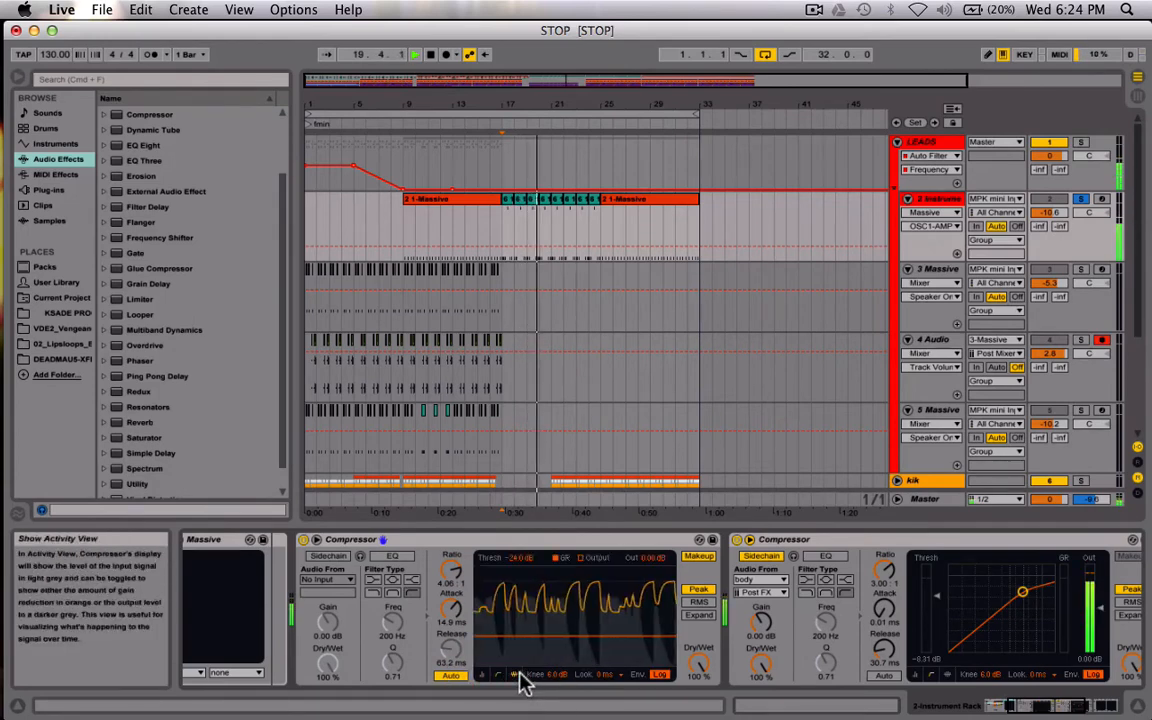
key(space)
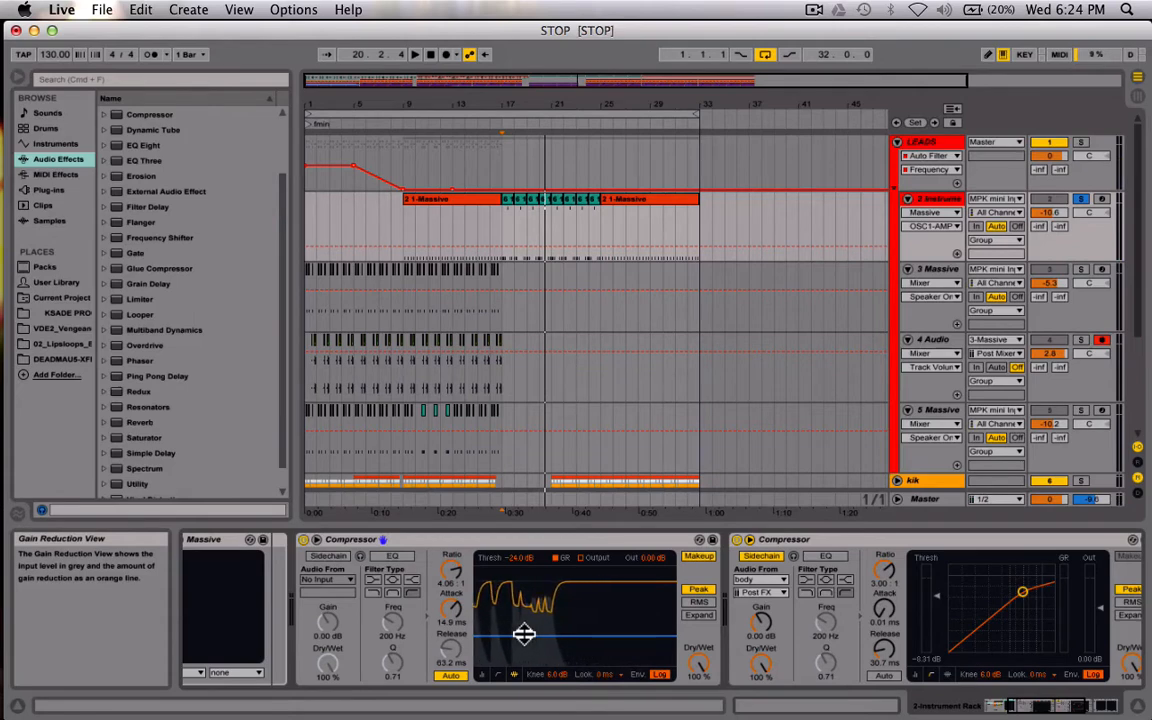
Select the second Compressor in the device chain, between the first Compressor and the Audio Effect Rack.
scroll(524, 633, right, 3)
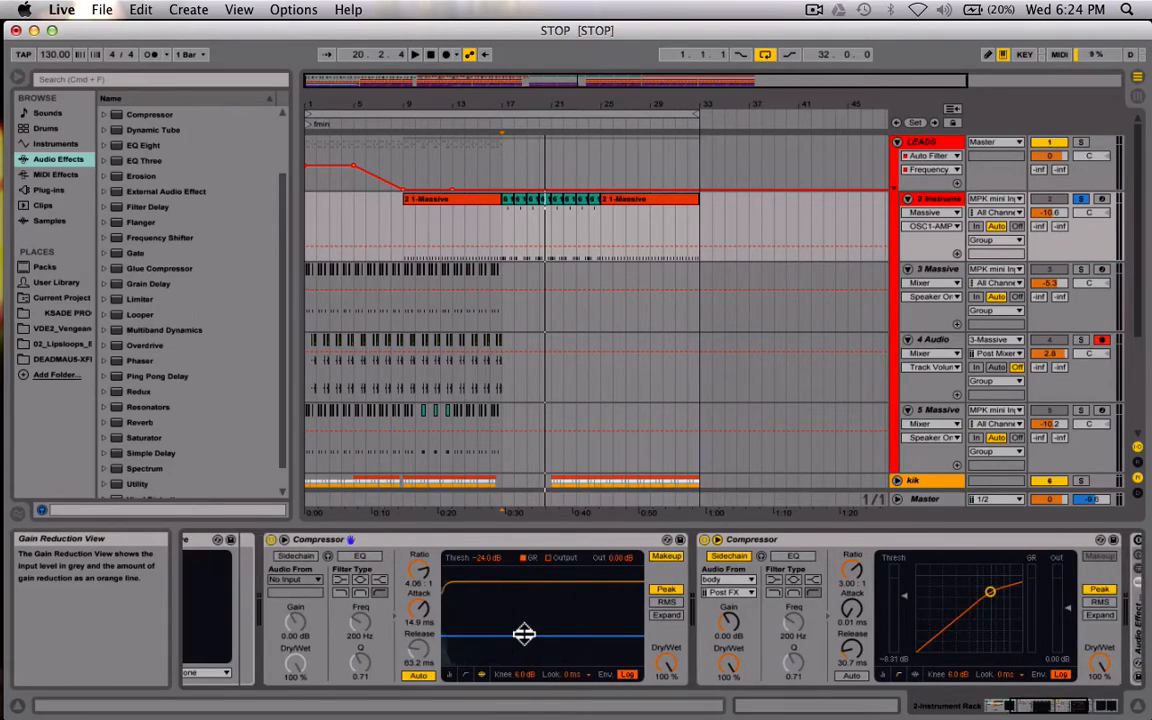
scroll(524, 633, right, 5)
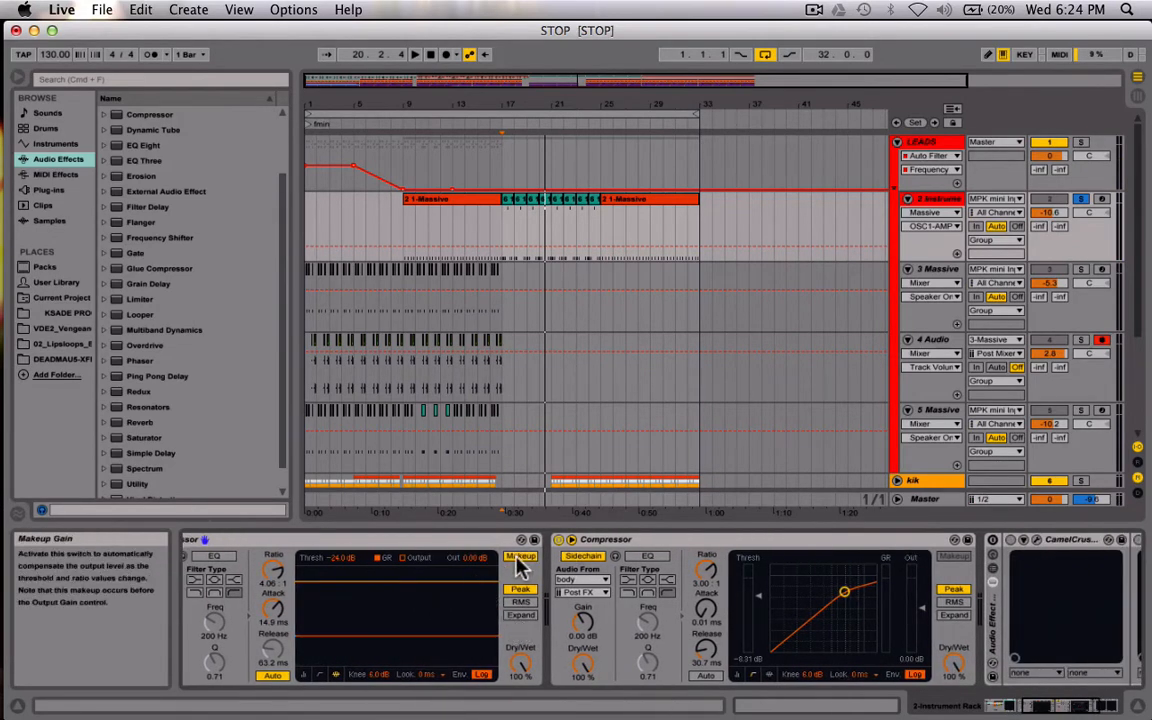
scroll(514, 560, right, 4)
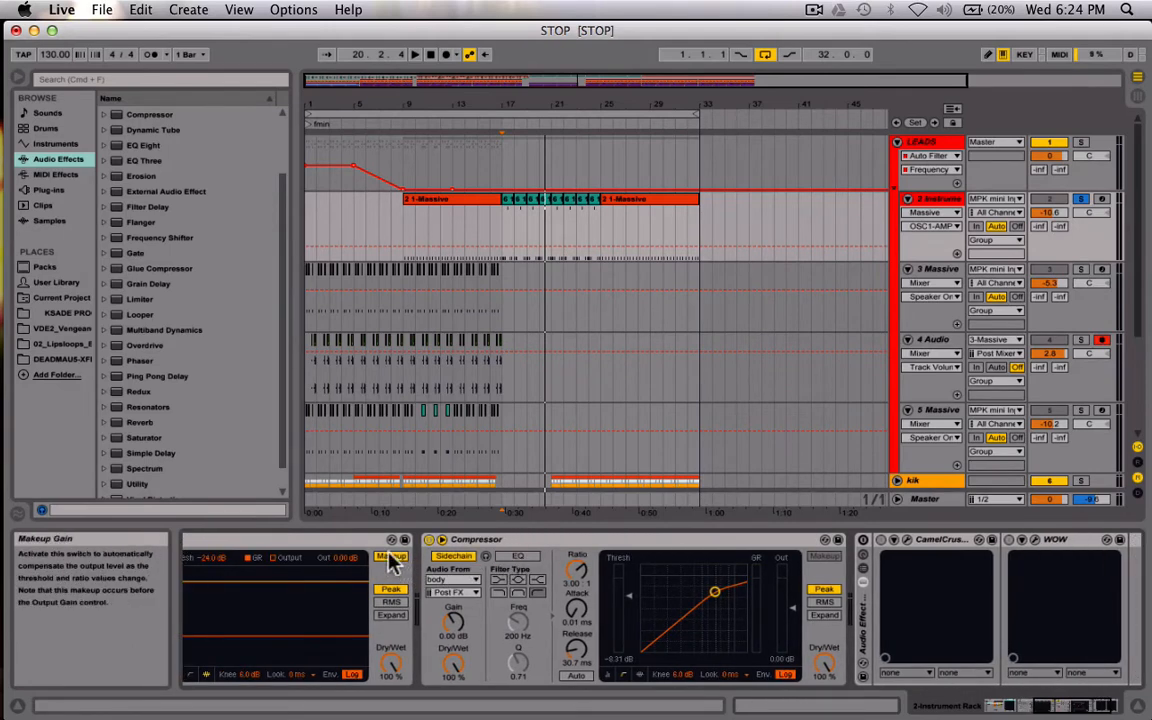
click(535, 539)
scroll(340, 600, left, 7)
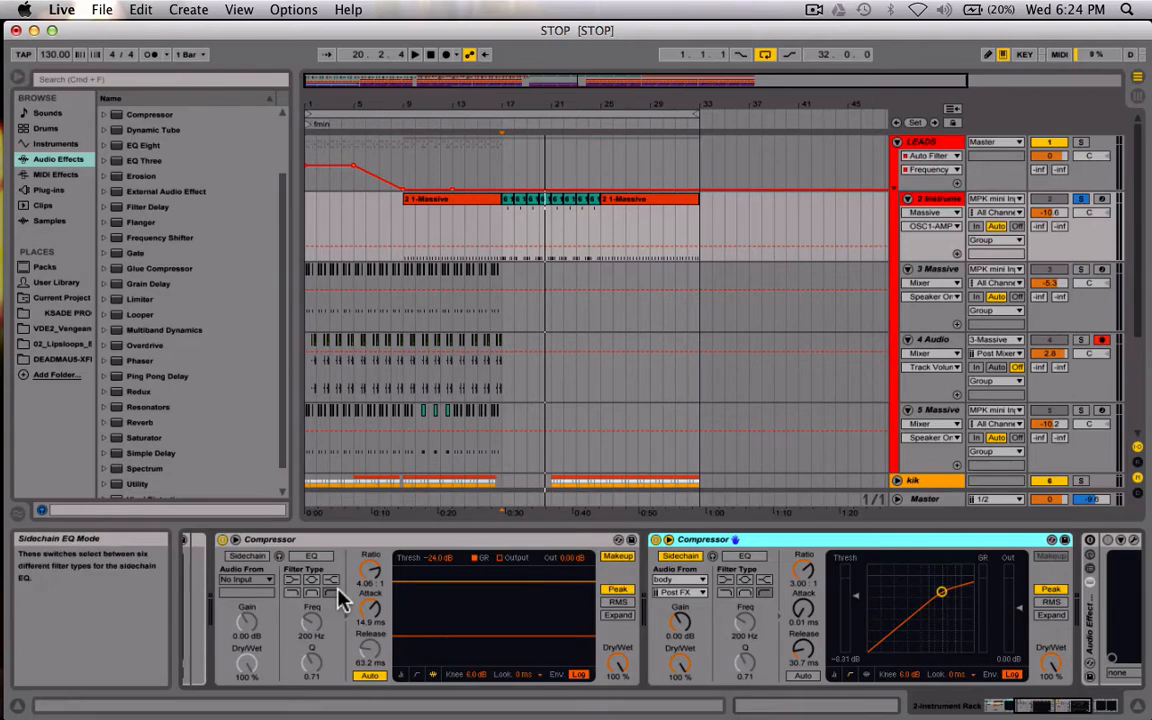
scroll(340, 598, right, 10)
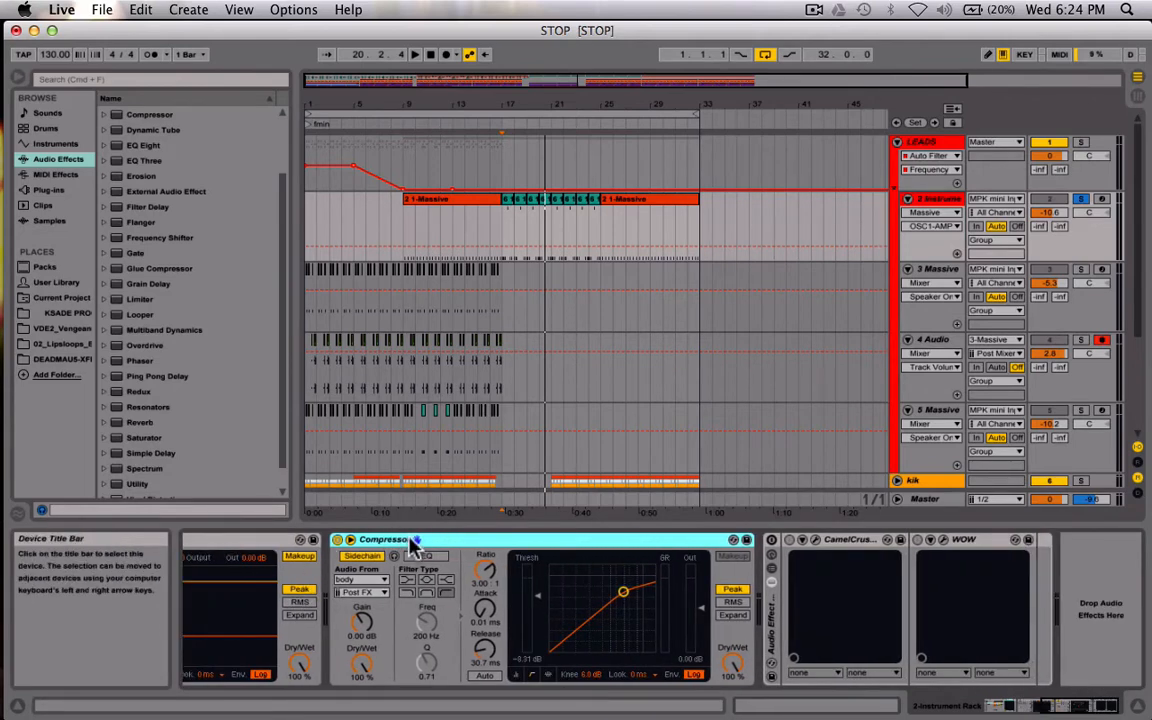
Hide and reshow the second Compressor's sidechain section and check its audio source list, keeping body as the input.
click(350, 540)
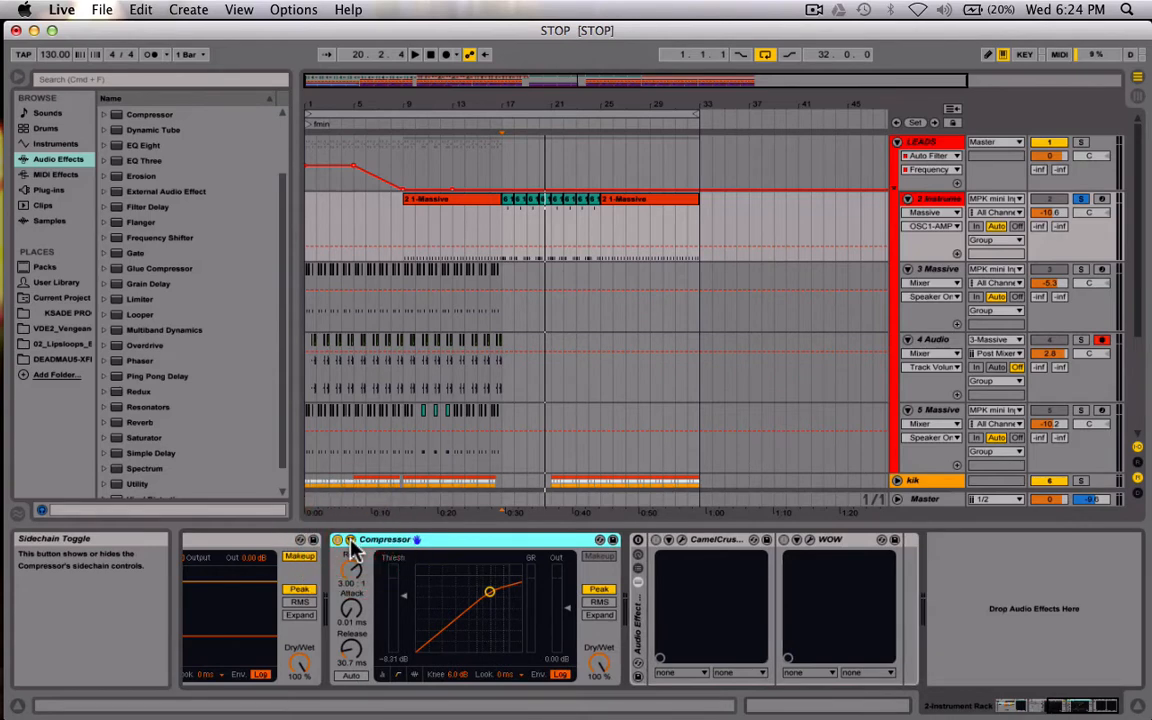
click(387, 543)
click(350, 541)
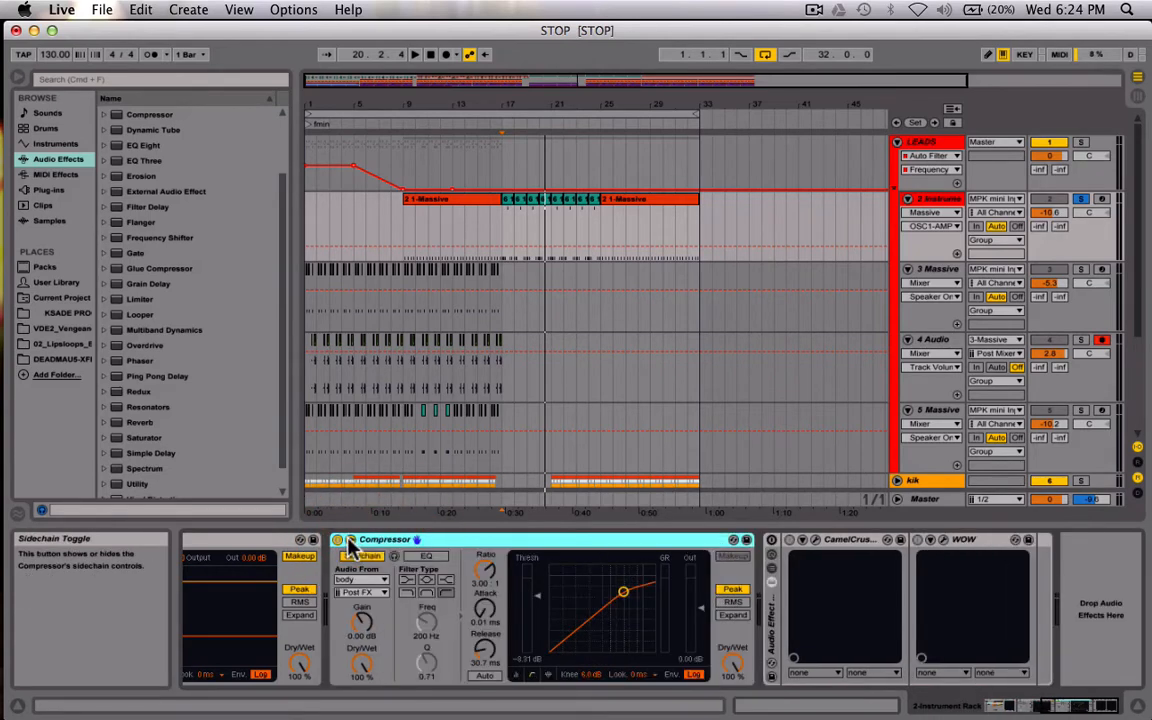
click(370, 584)
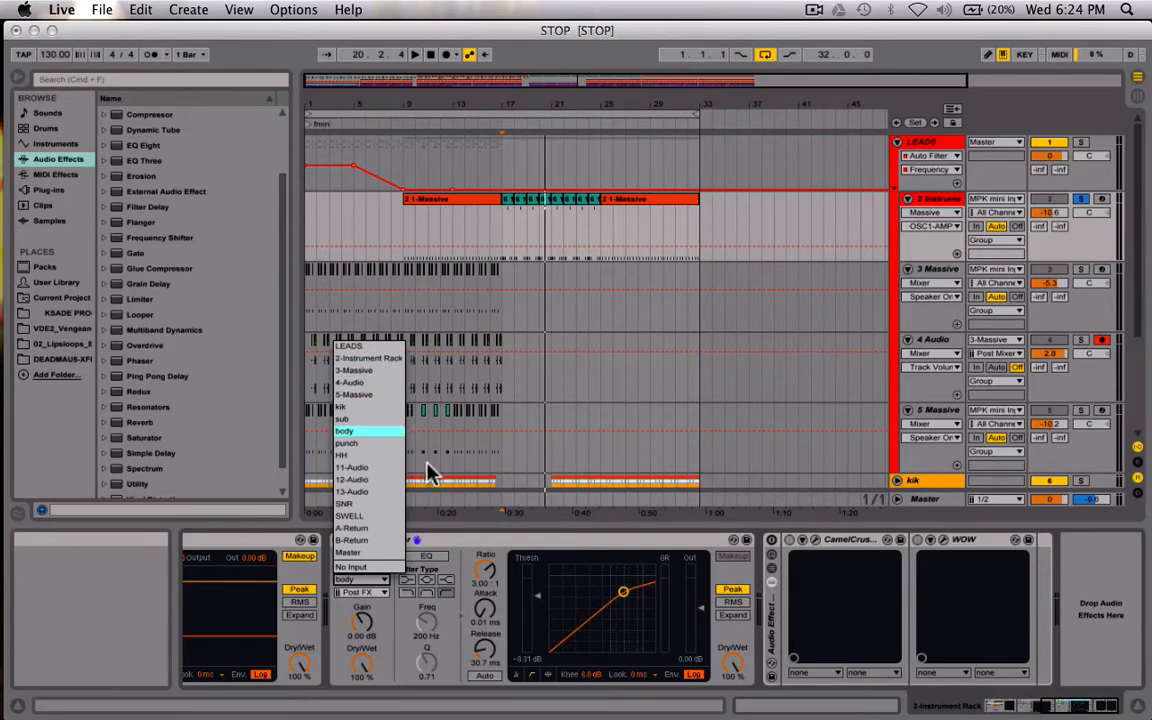
click(452, 577)
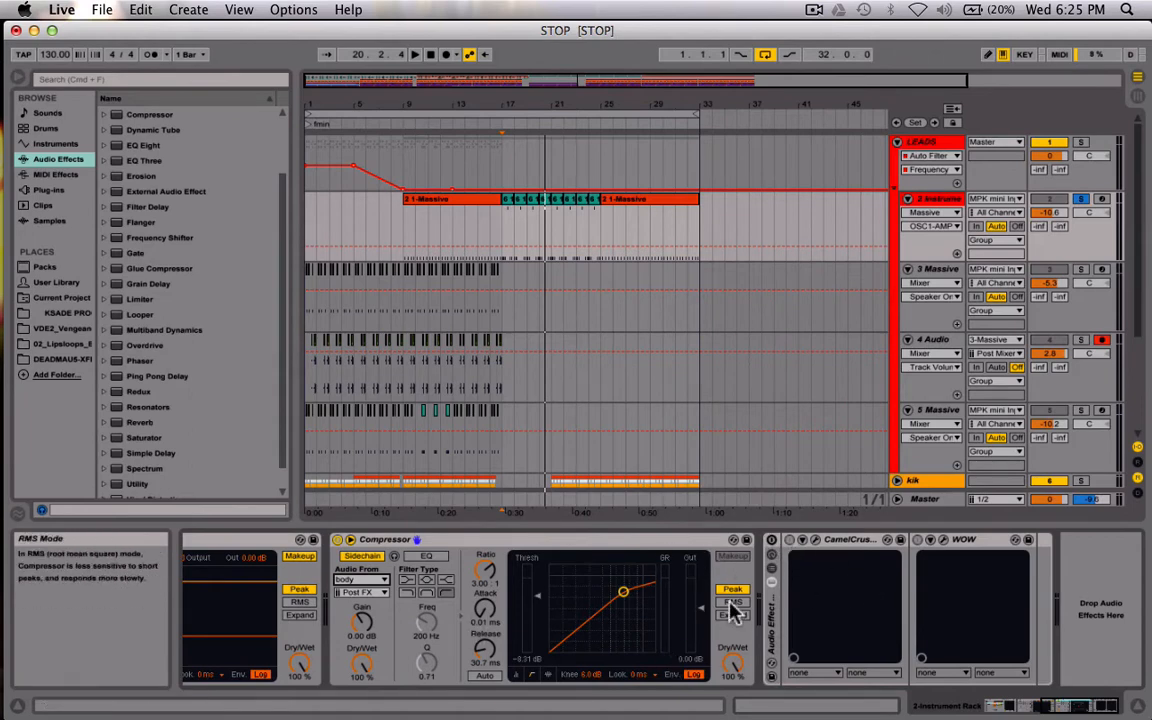
Activate the Audio Effect Rack, compare it against bypass with CamelCrusher's Annihilate patch open, and close the plug-in window.
click(771, 539)
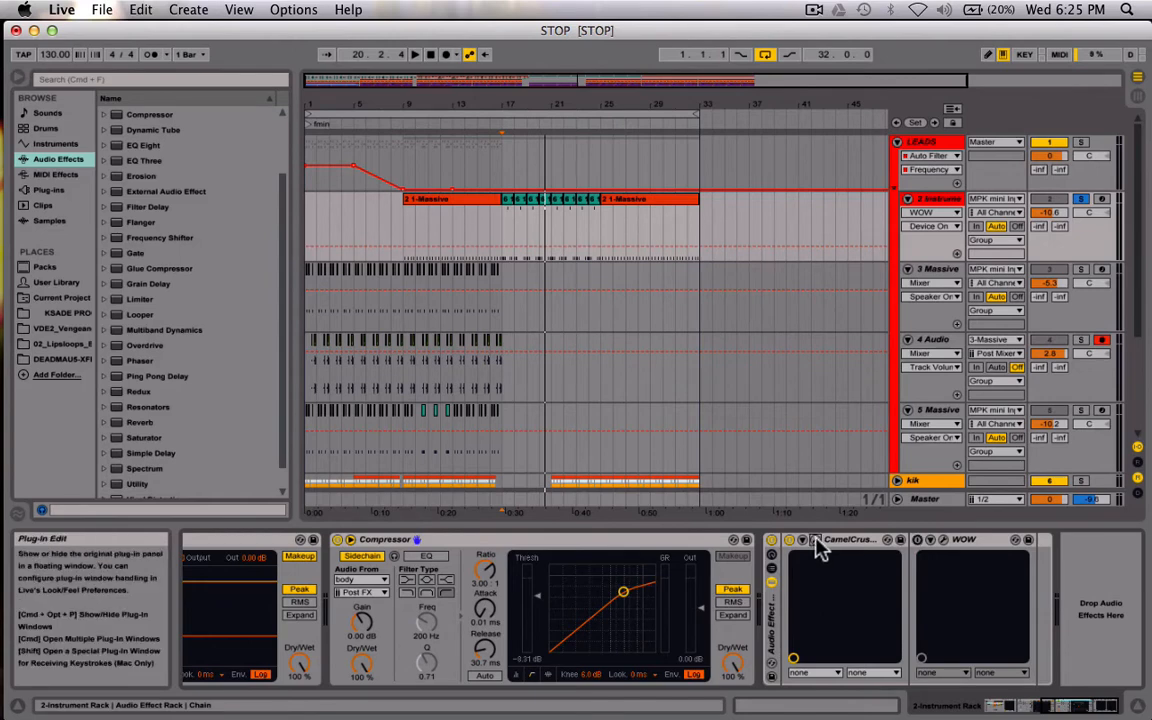
click(815, 540)
click(771, 541)
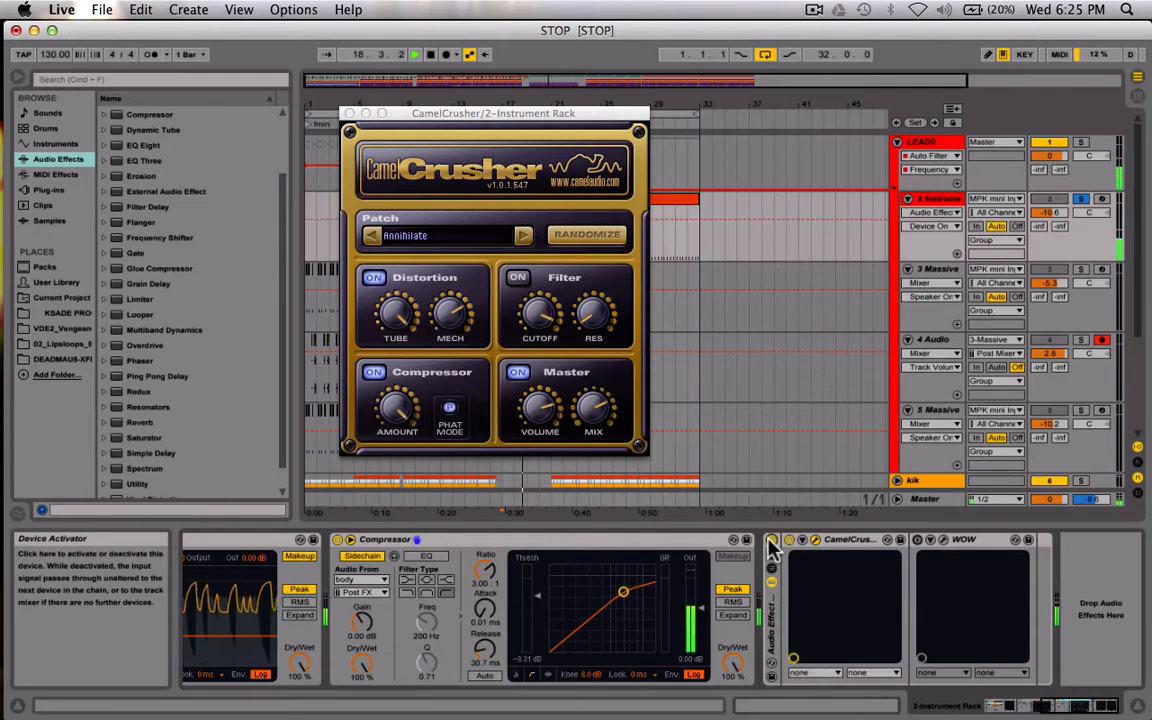
click(771, 541)
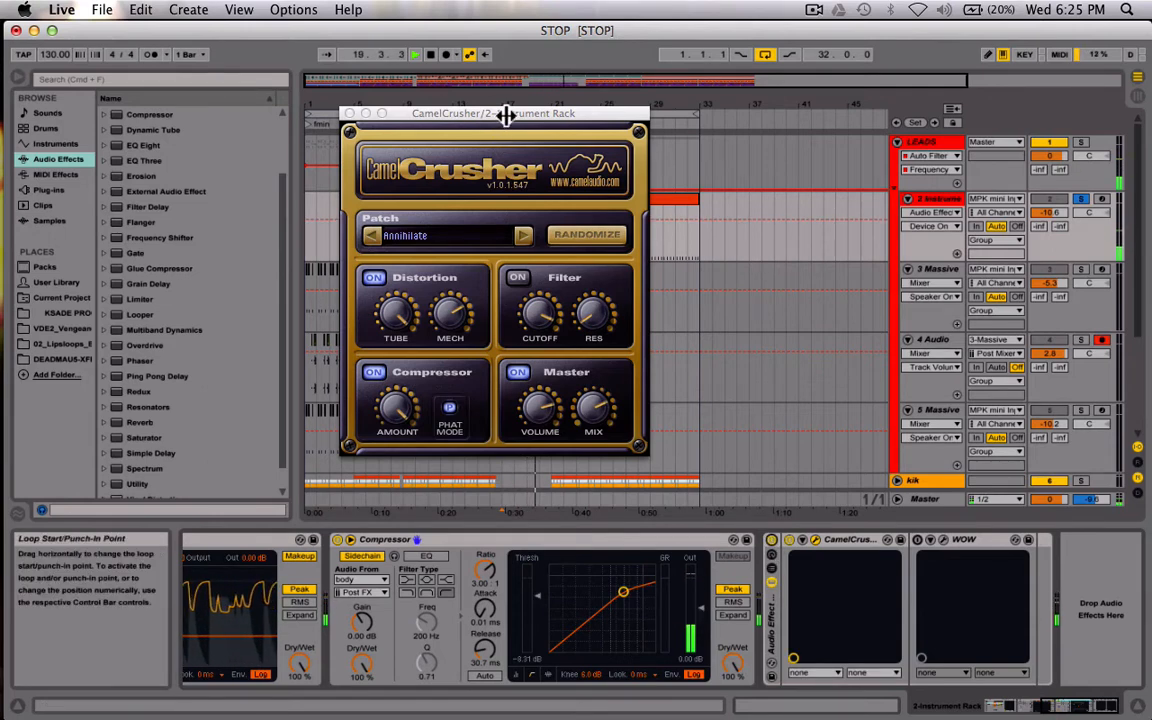
drag(497, 118, 518, 153)
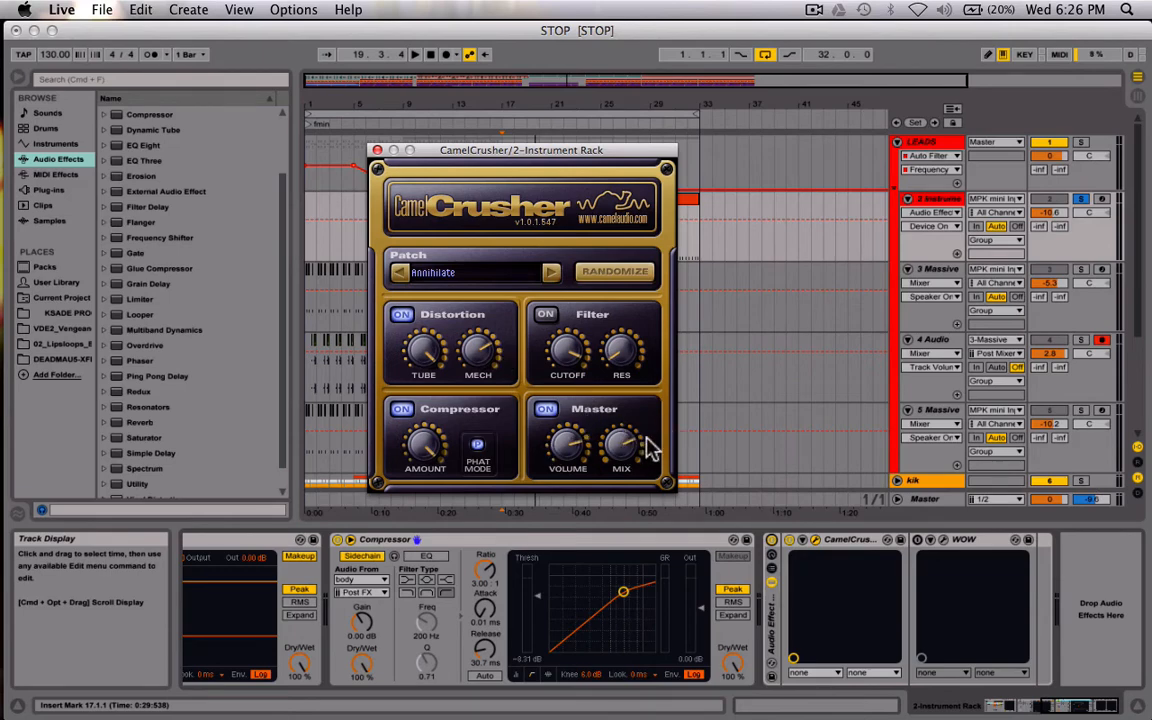
click(377, 150)
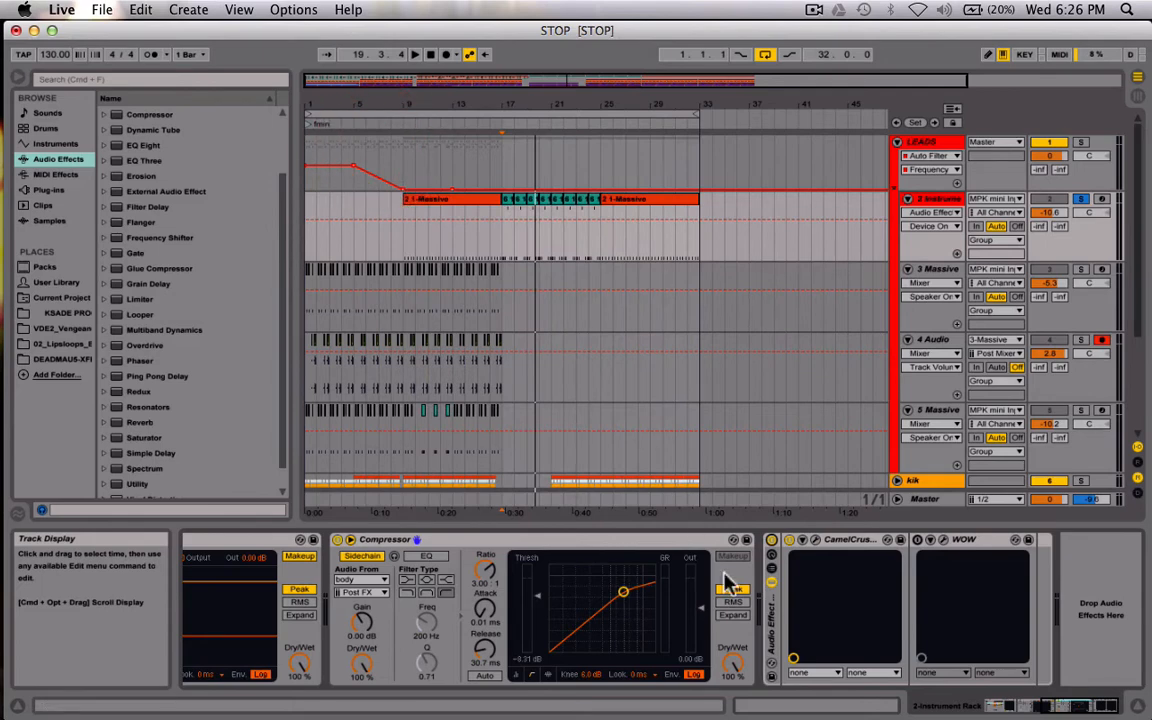
Open the WOW plug-in, audition the lead from bar 17 with WOW off, and activate the device.
click(942, 541)
click(918, 540)
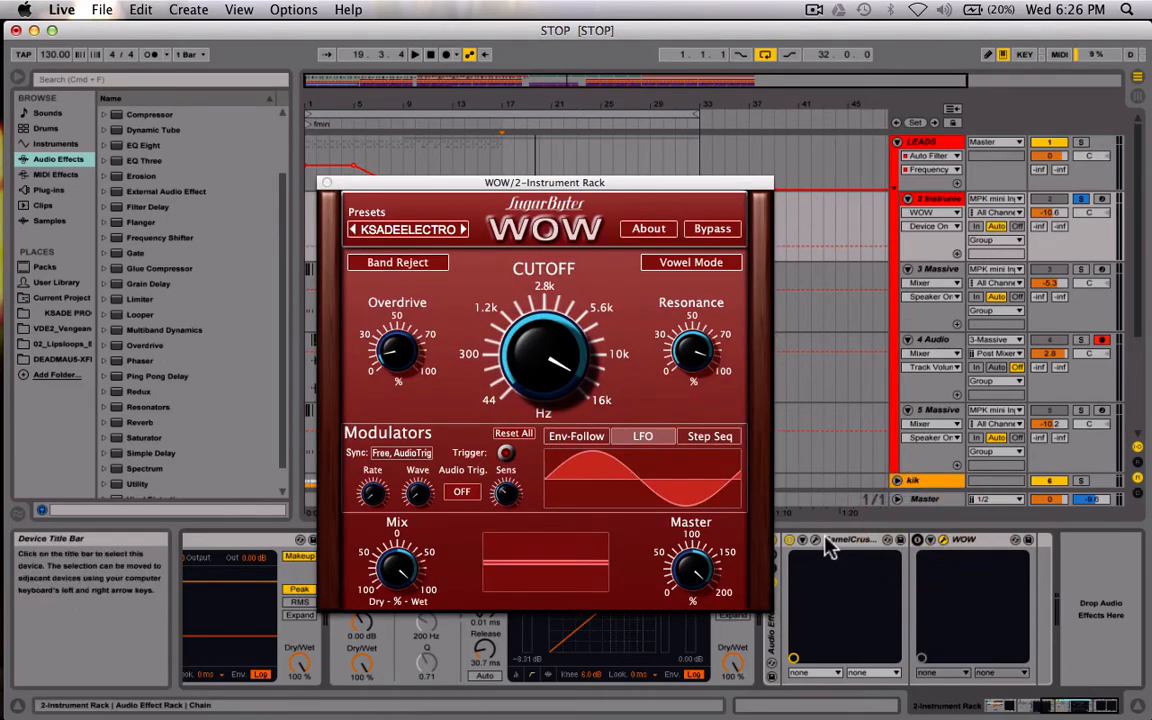
key(space)
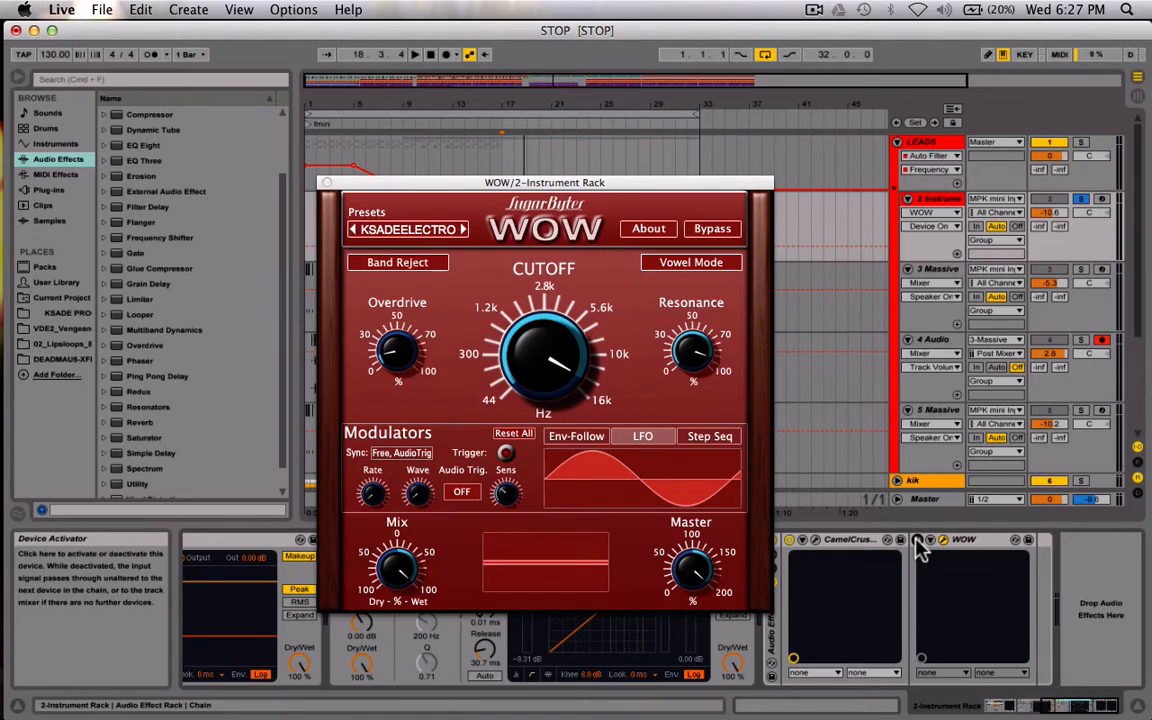
key(space)
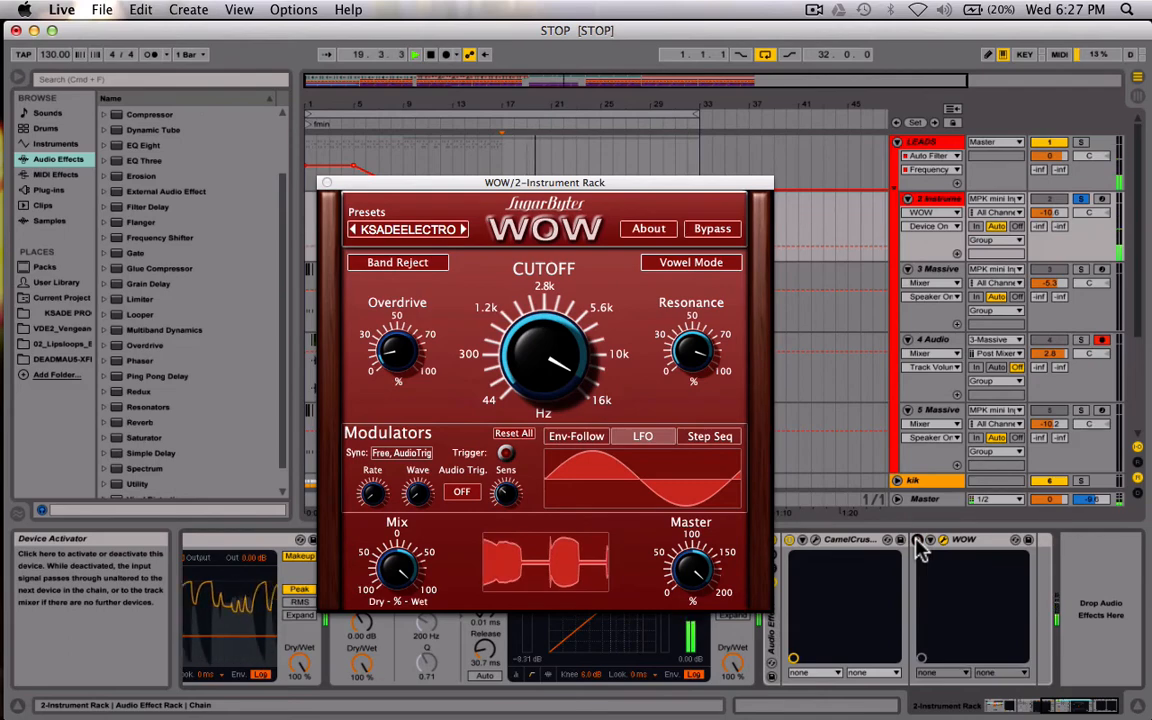
click(918, 540)
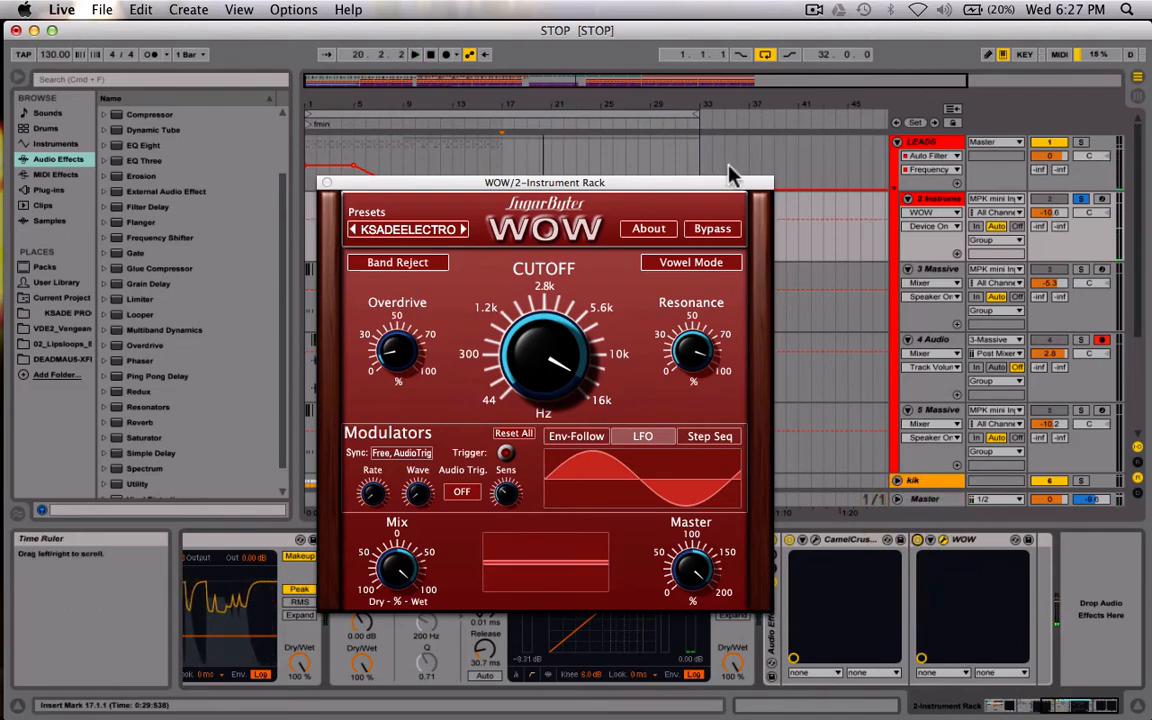
Examine the filter types available in WOW while keeping Band Reject selected.
mouse_move(660, 184)
mouse_down()
mouse_move(748, 180)
mouse_move(660, 160)
mouse_up()
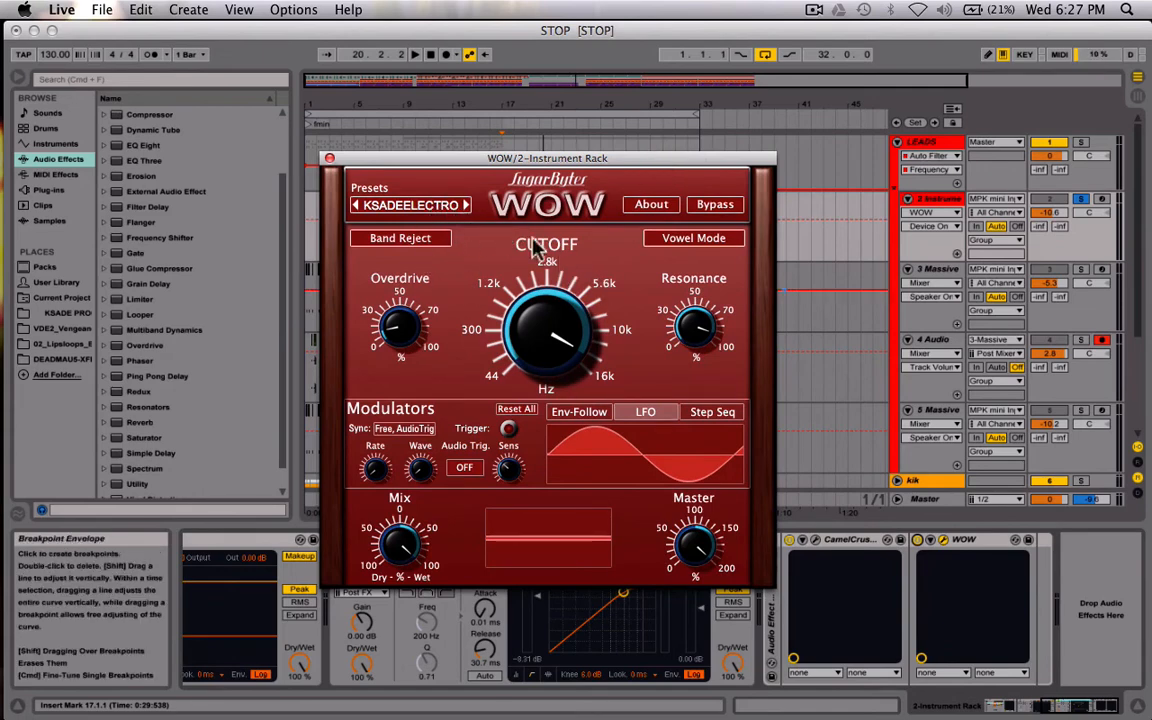
click(395, 238)
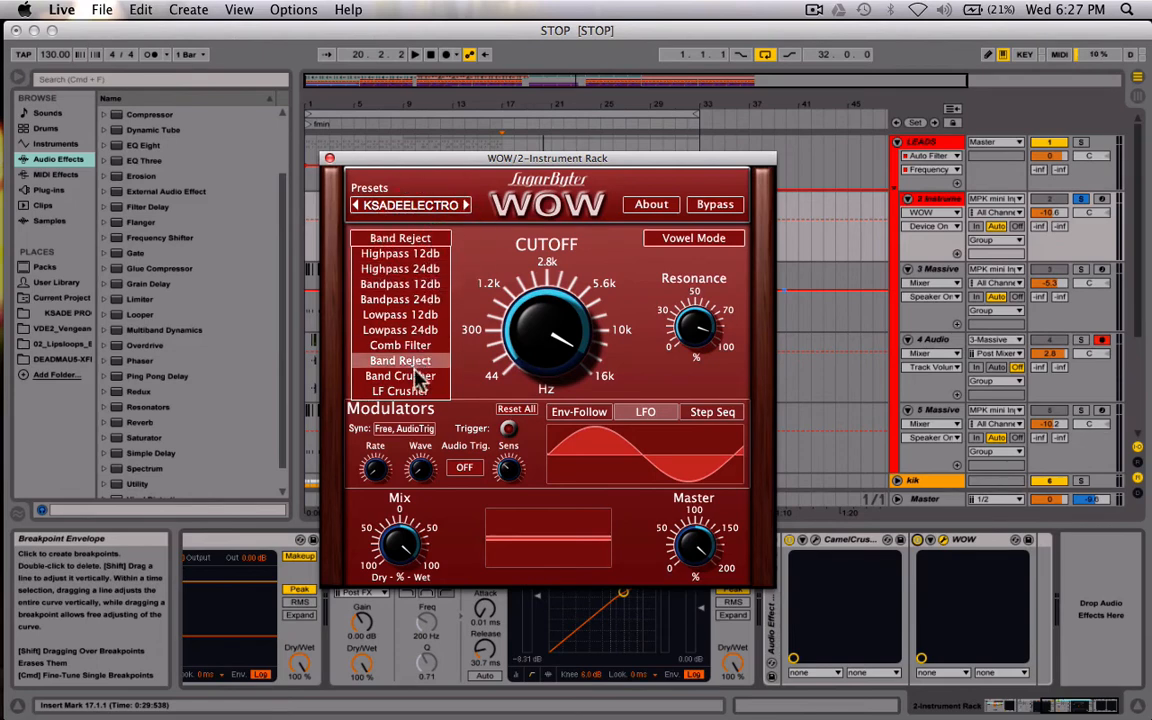
click(482, 303)
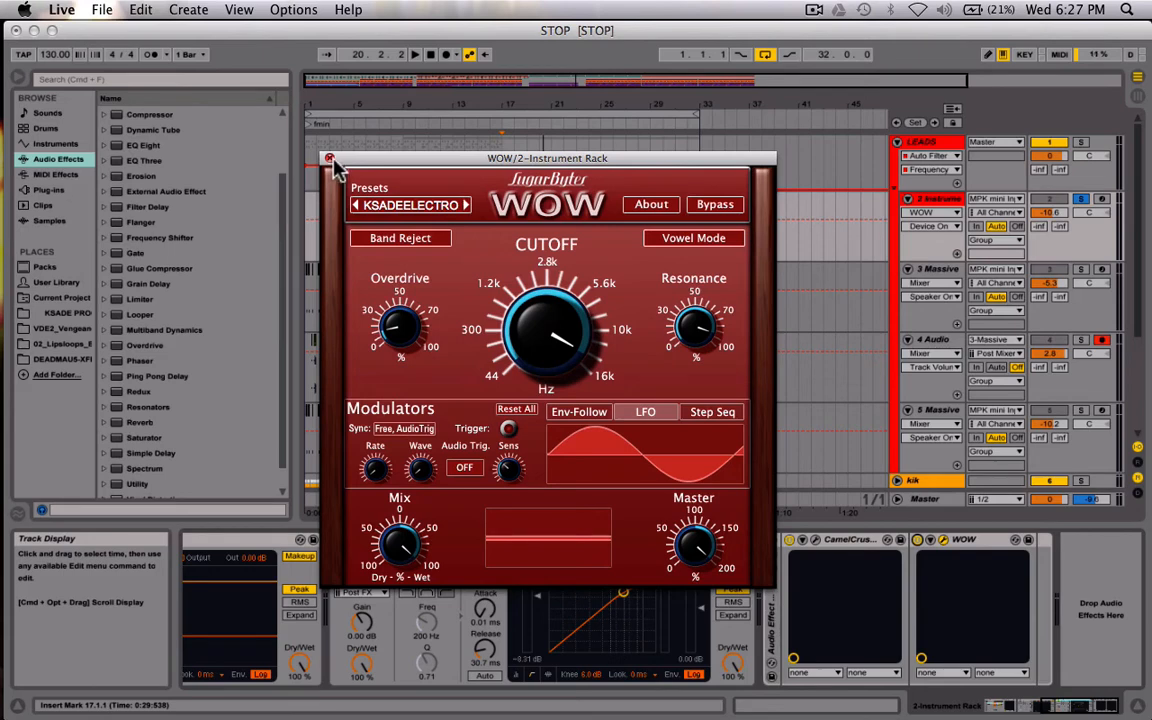
Toggle WOW's Vowel Mode on and off to compare its cutoff controls, leave it off, and close the plug-in window.
click(691, 237)
click(691, 237)
click(690, 240)
click(690, 240)
click(690, 240)
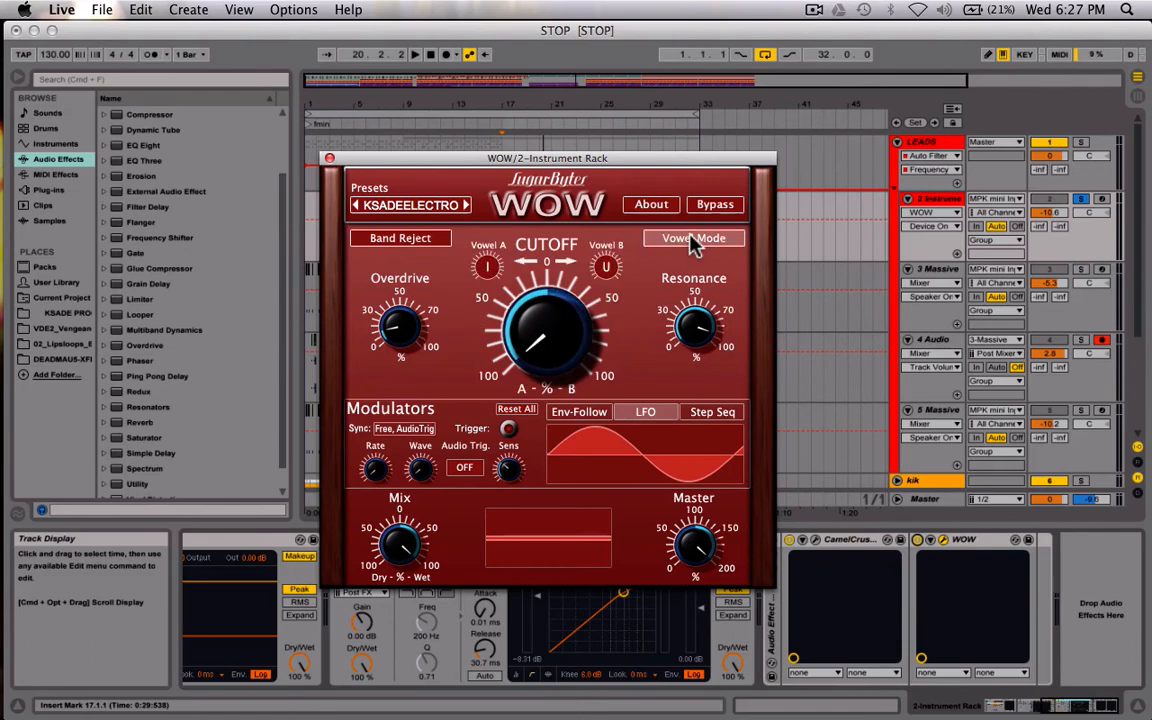
click(690, 240)
click(677, 243)
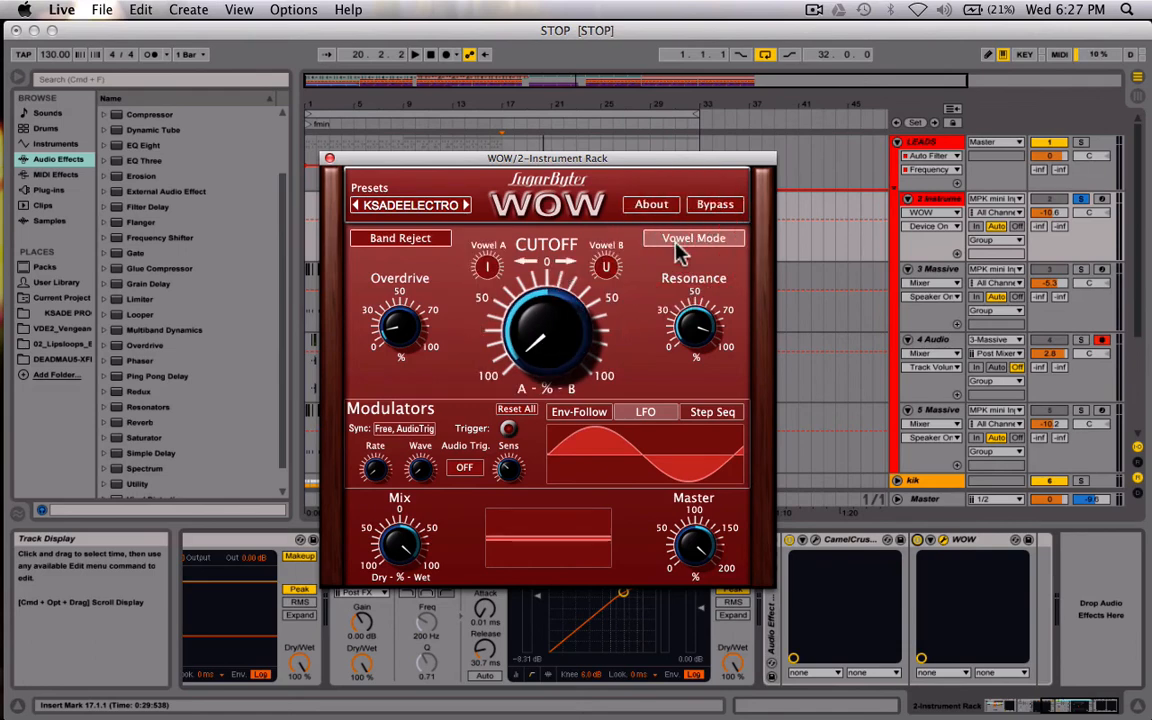
click(678, 247)
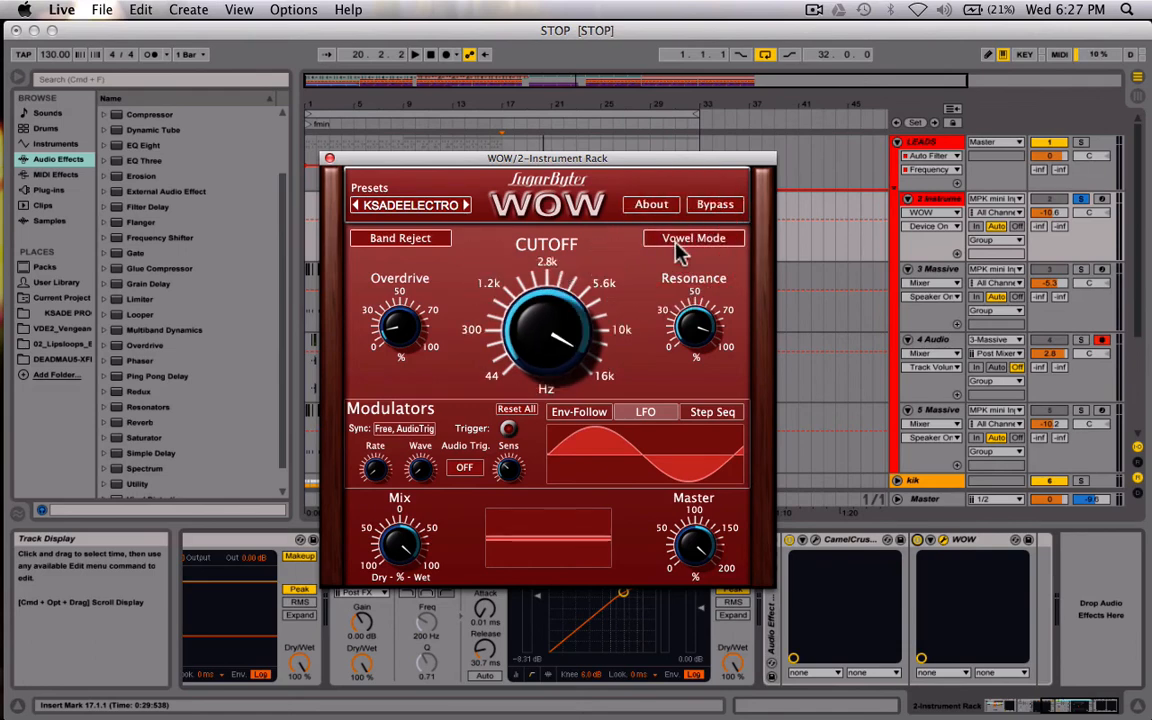
click(329, 158)
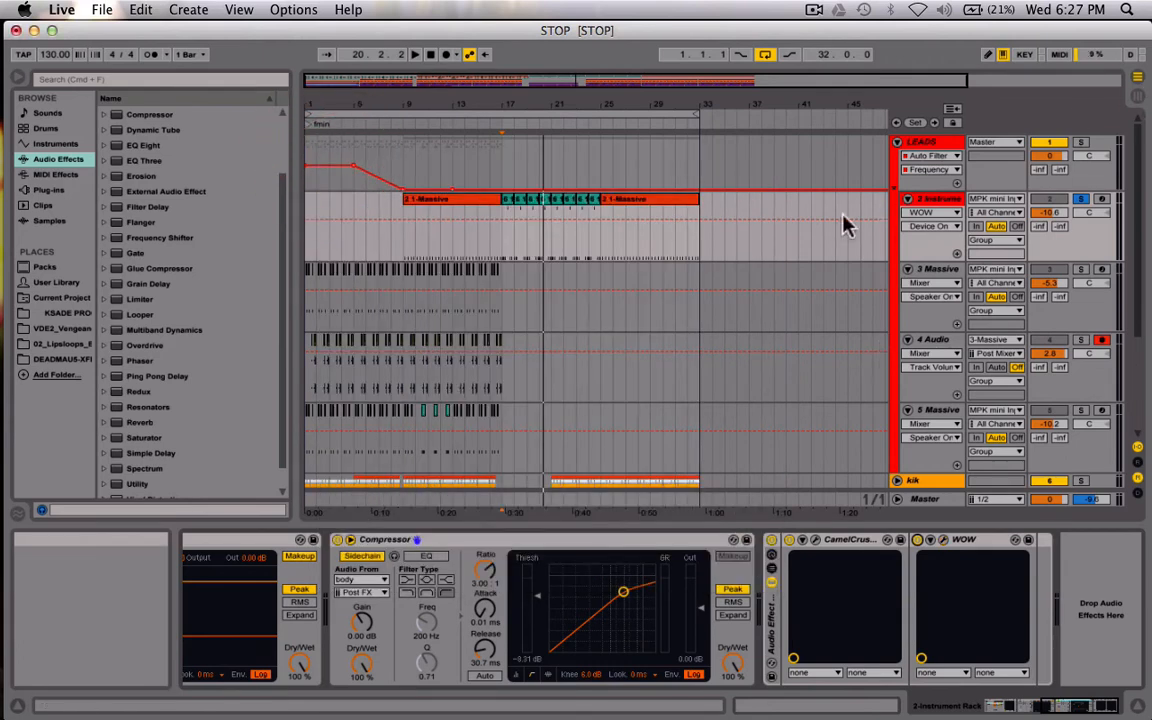
Play the lead through its full effects chain from bar 17 and put the insert marker back at bar 17.
key(space)
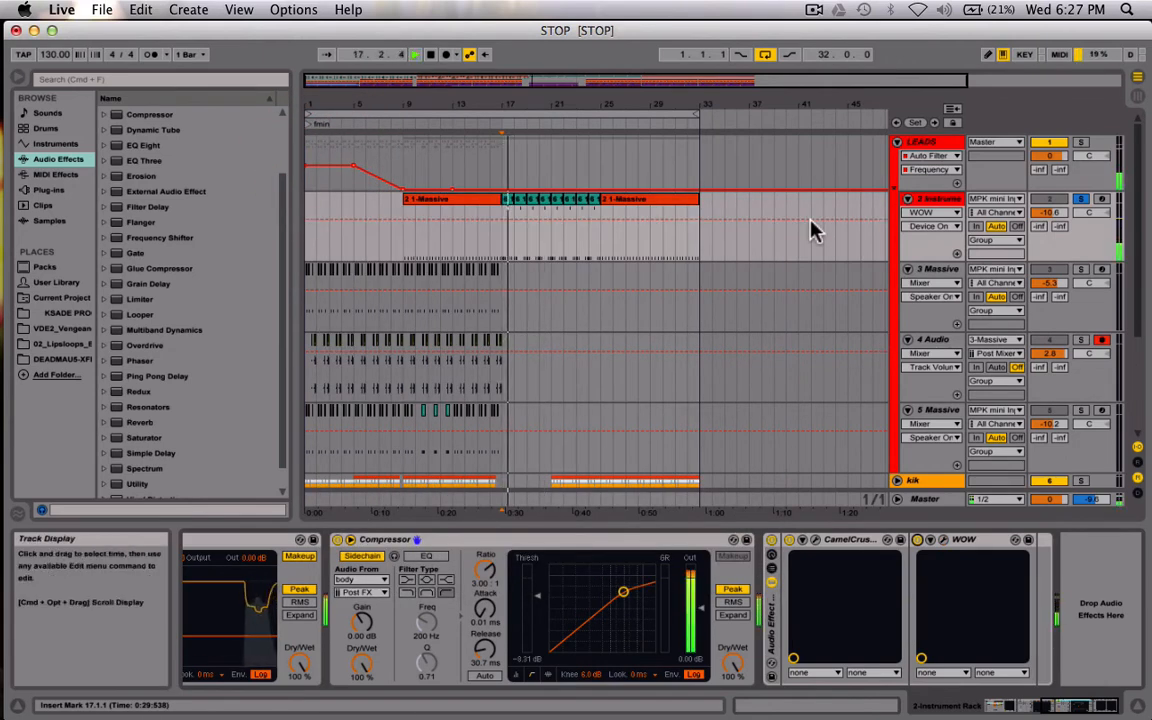
scroll(709, 556, left, 10)
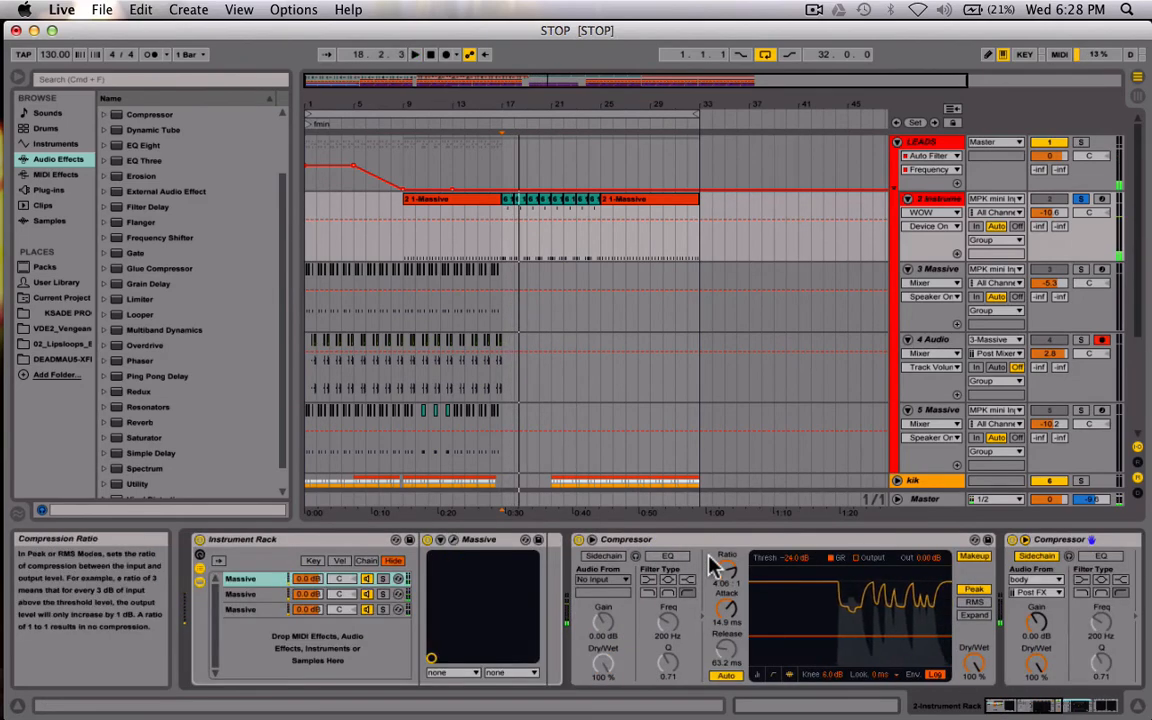
key(space)
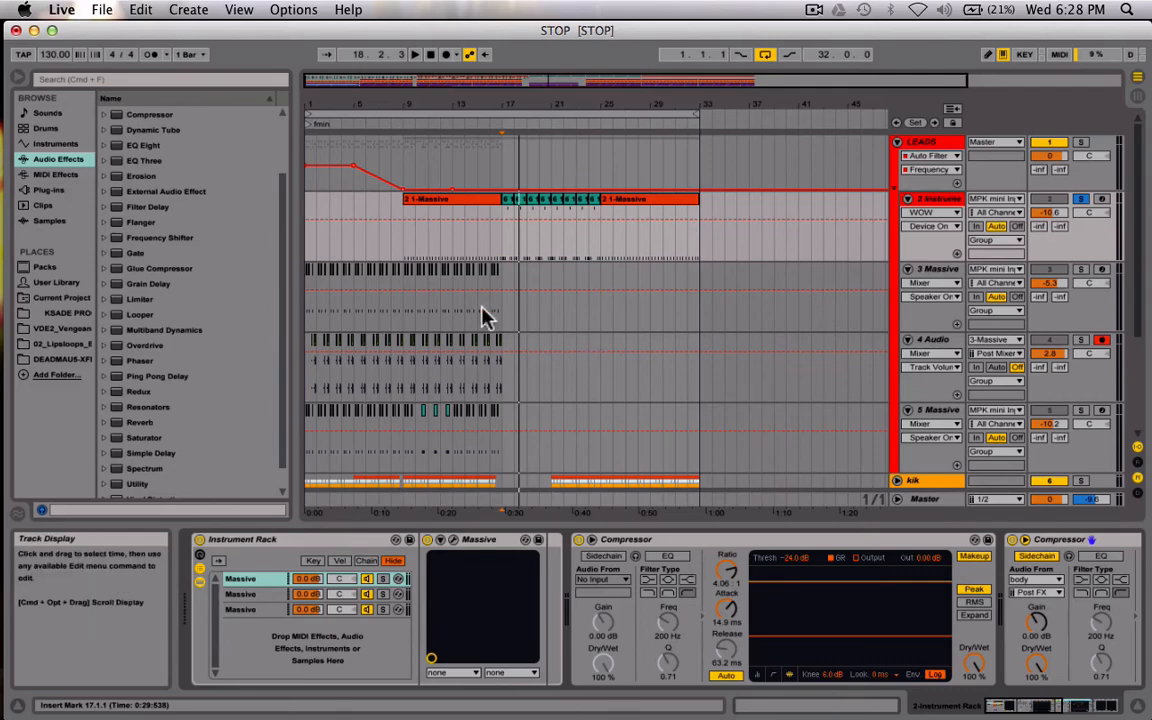
click(503, 240)
scroll(604, 311, down, 3)
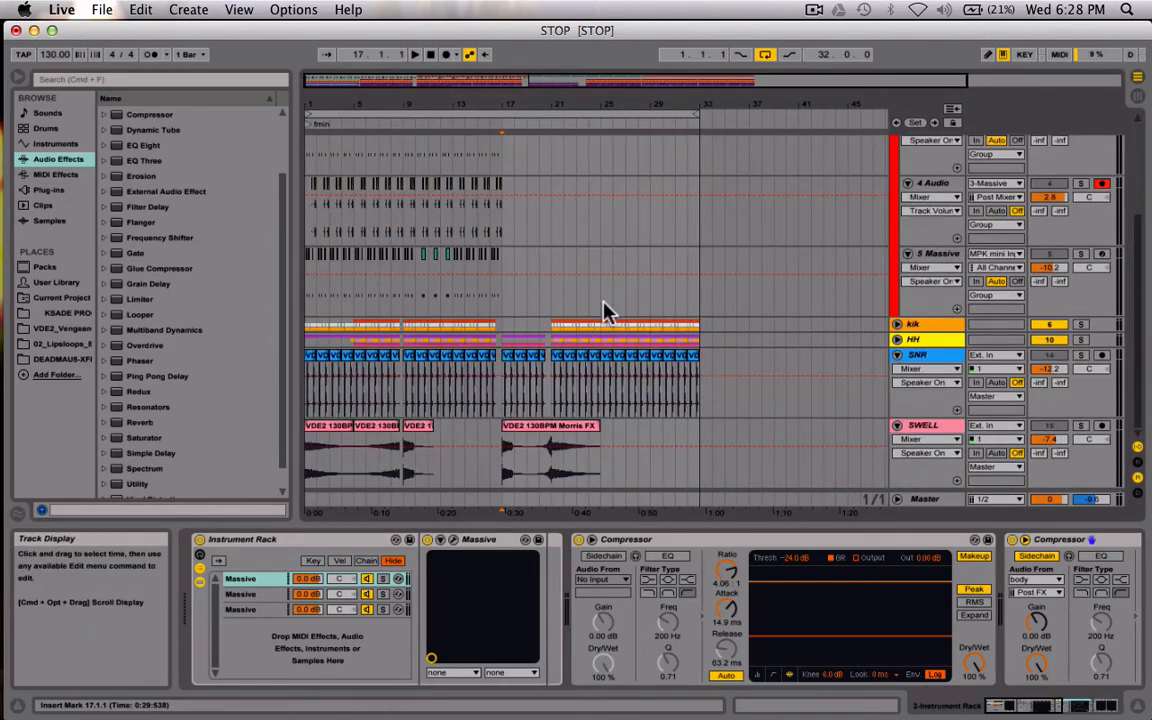
Look over the arrangement's tracks from the LEADS group down to SWELL, and select the kik group.
scroll(591, 393, up, 3)
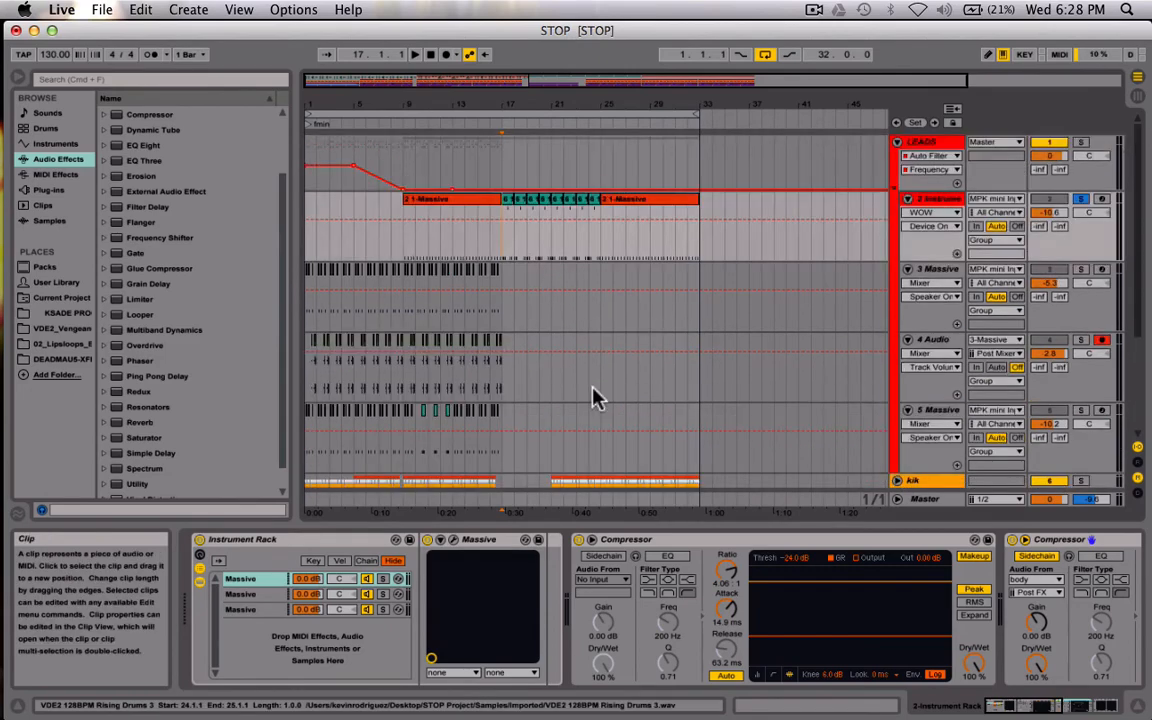
scroll(593, 397, down, 4)
scroll(593, 397, up, 3)
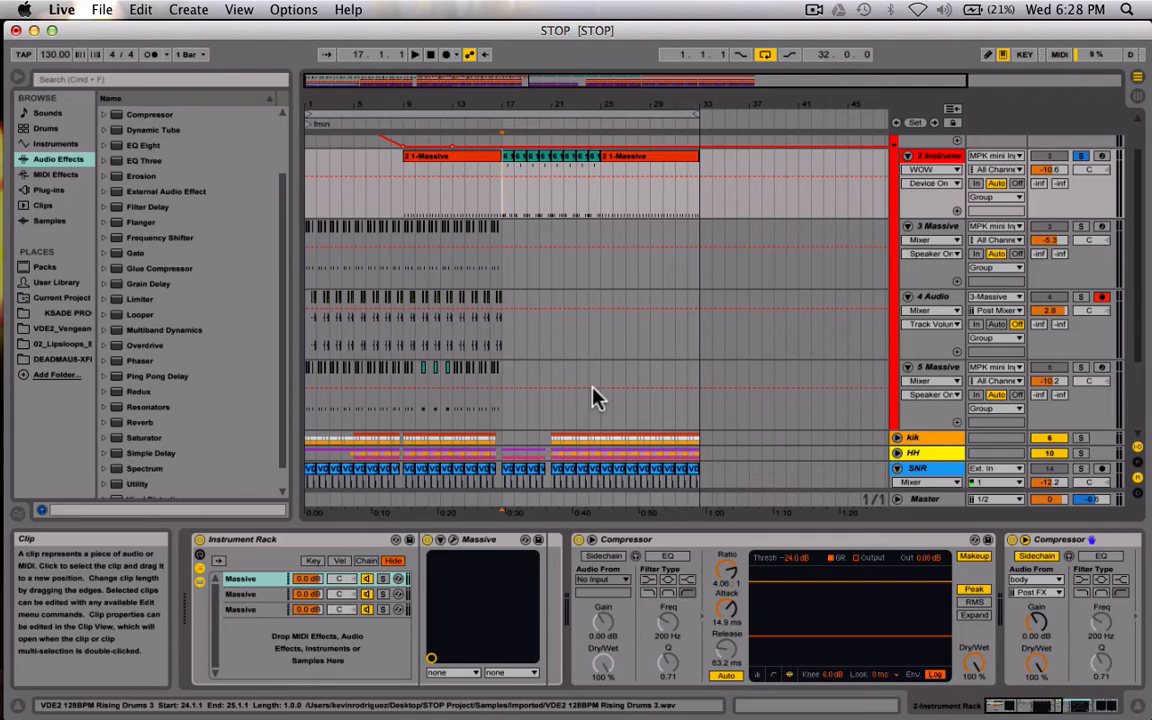
scroll(571, 283, up, 1)
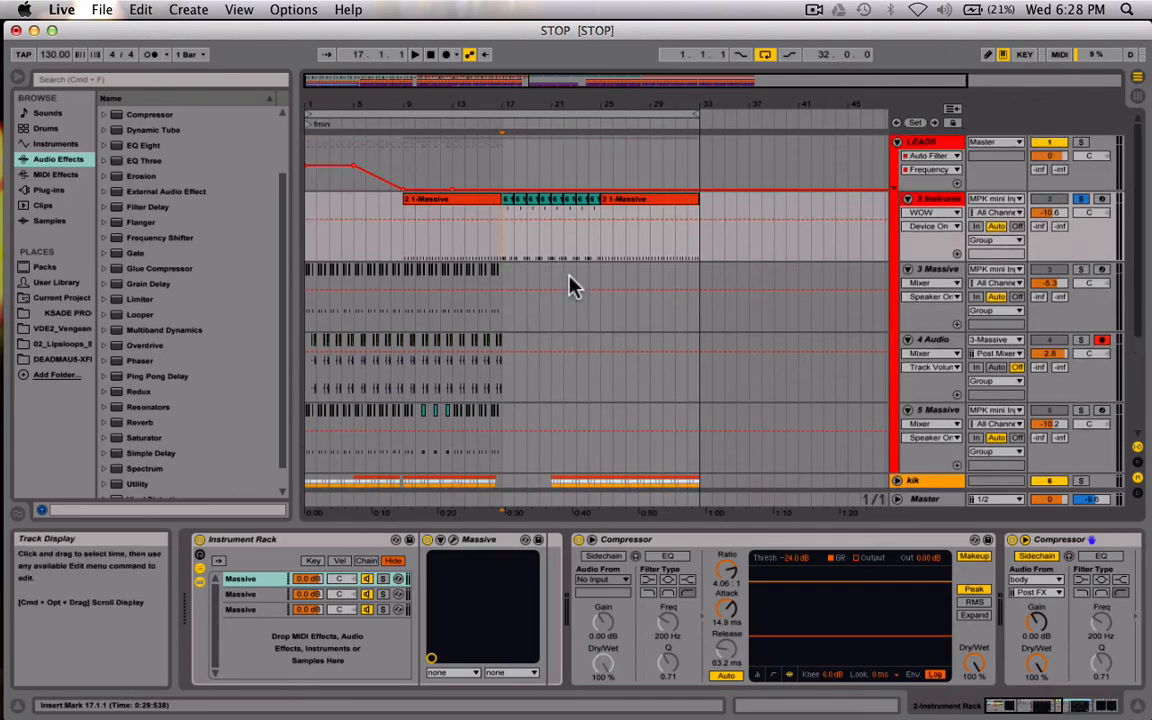
scroll(571, 283, down, 3)
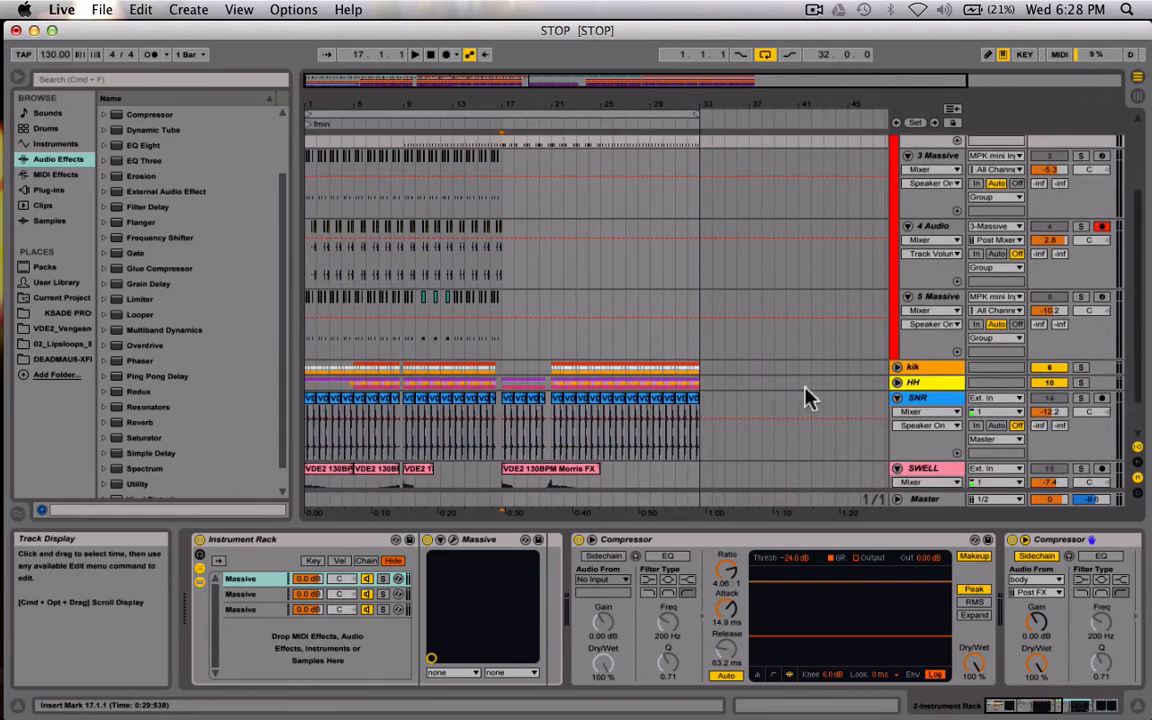
click(935, 368)
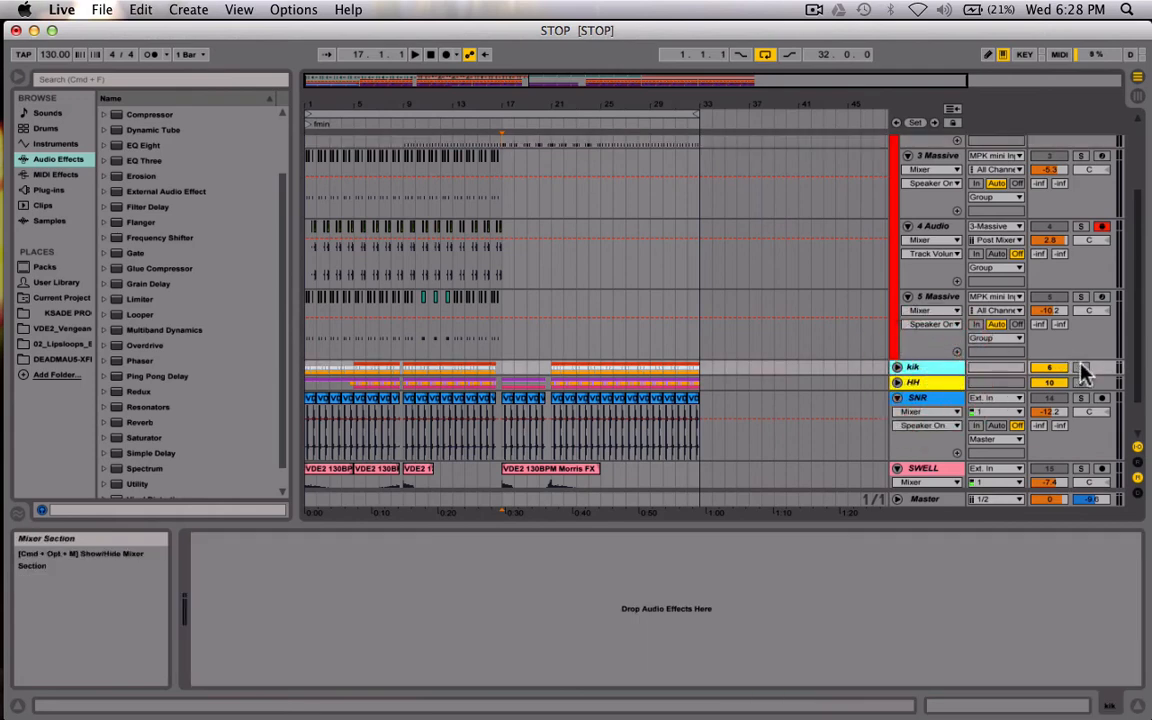
scroll(445, 303, up, 2)
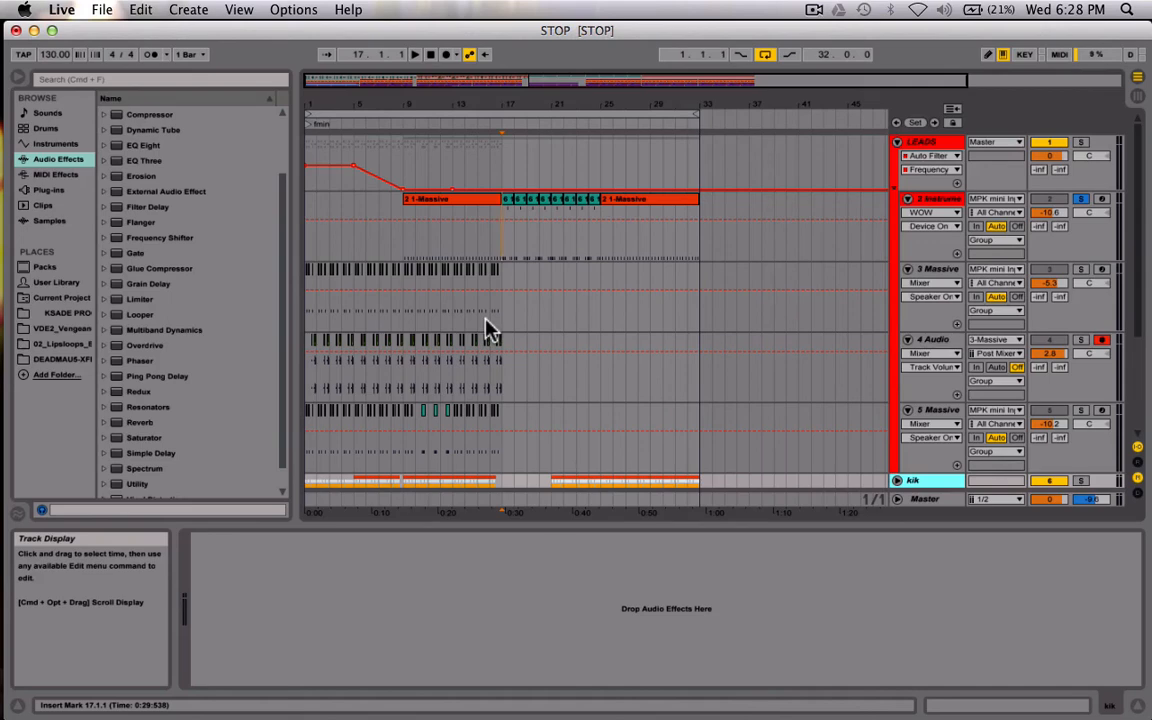
Unsolo the lead's Instrument Rack track and play the full arrangement from bar 9.
click(405, 247)
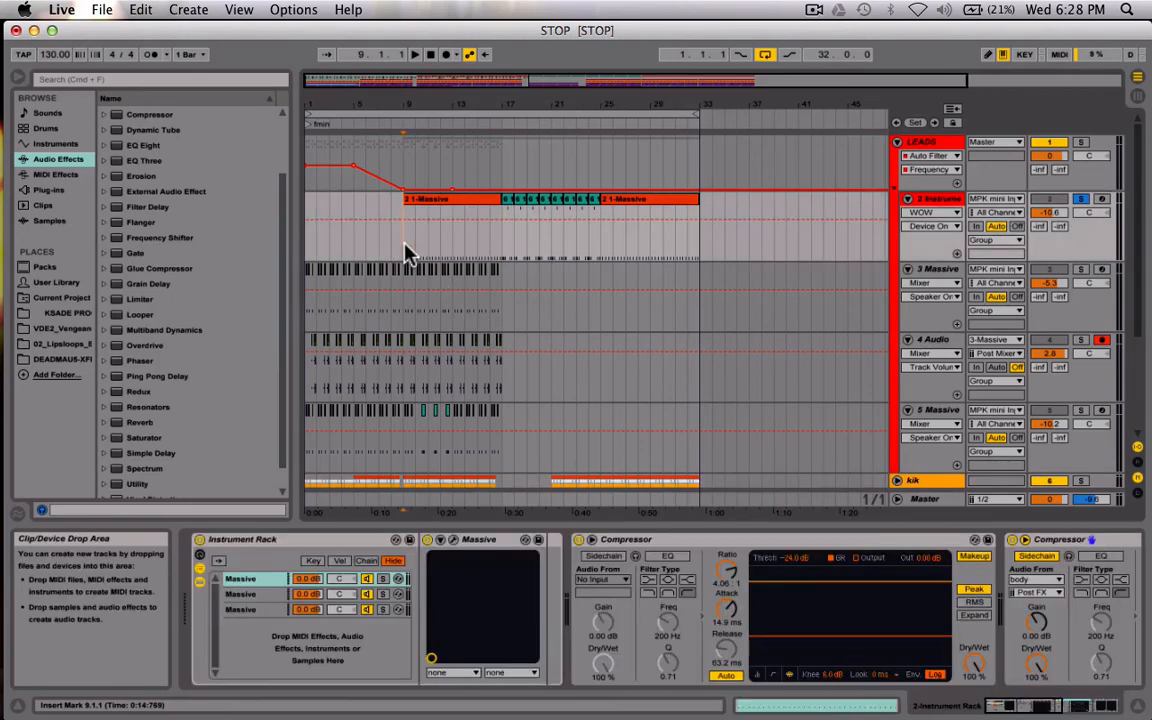
click(1080, 200)
key(space)
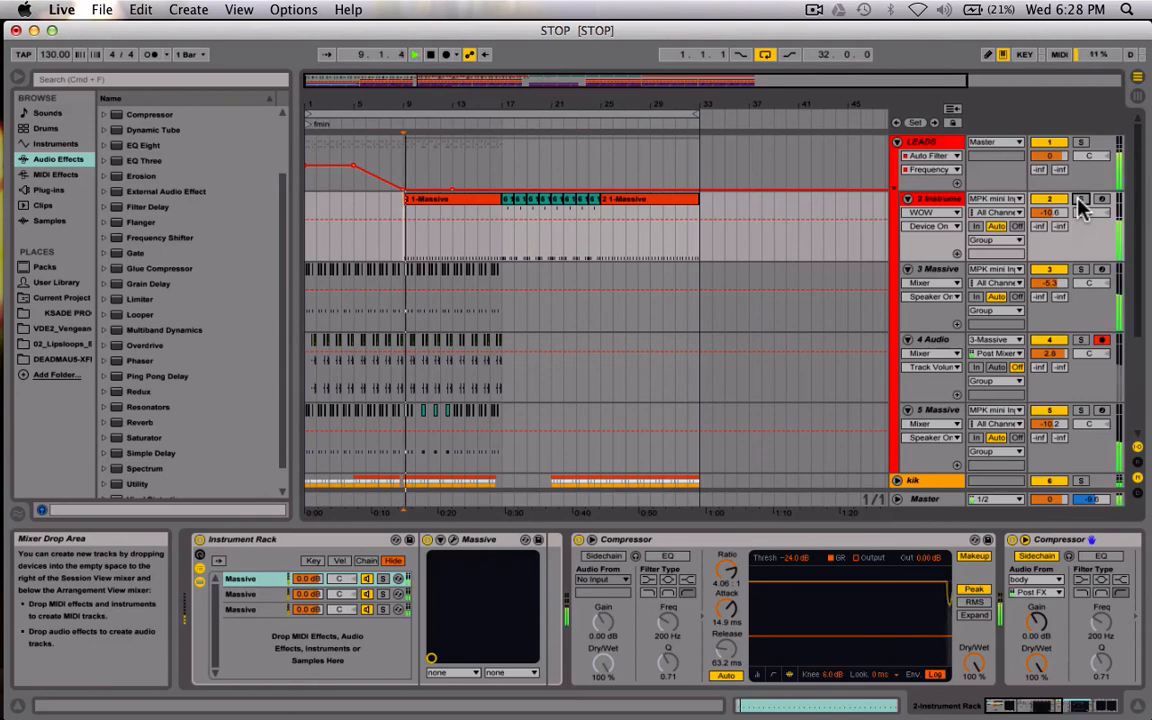